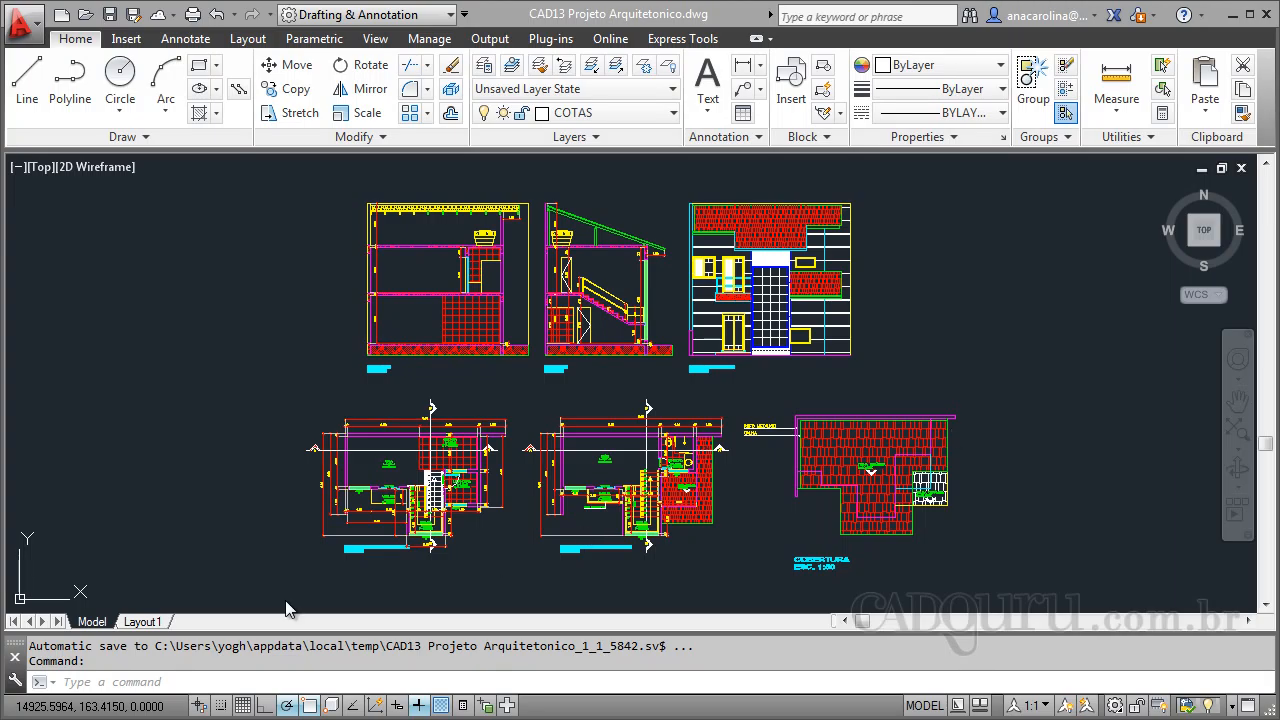
Compare the Layout1 paper space with model space and examine the two sets of architectural drawings in the model
left_click(141, 622)
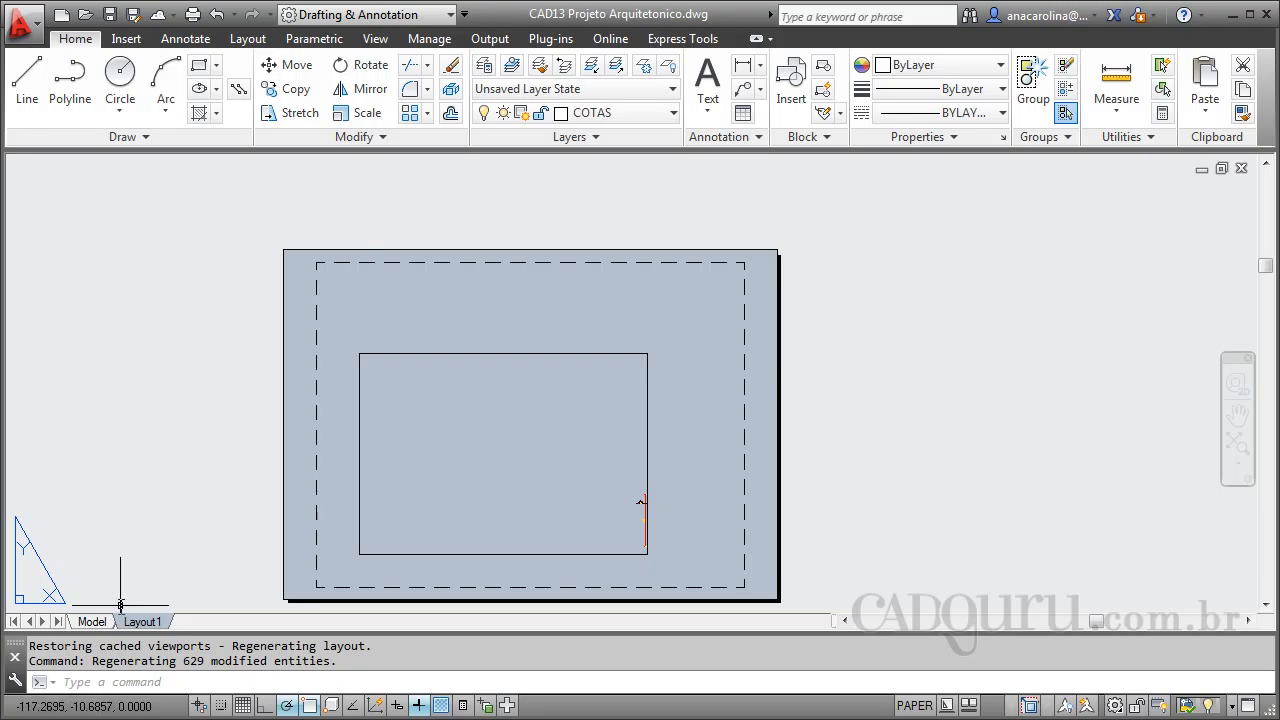
left_click(92, 622)
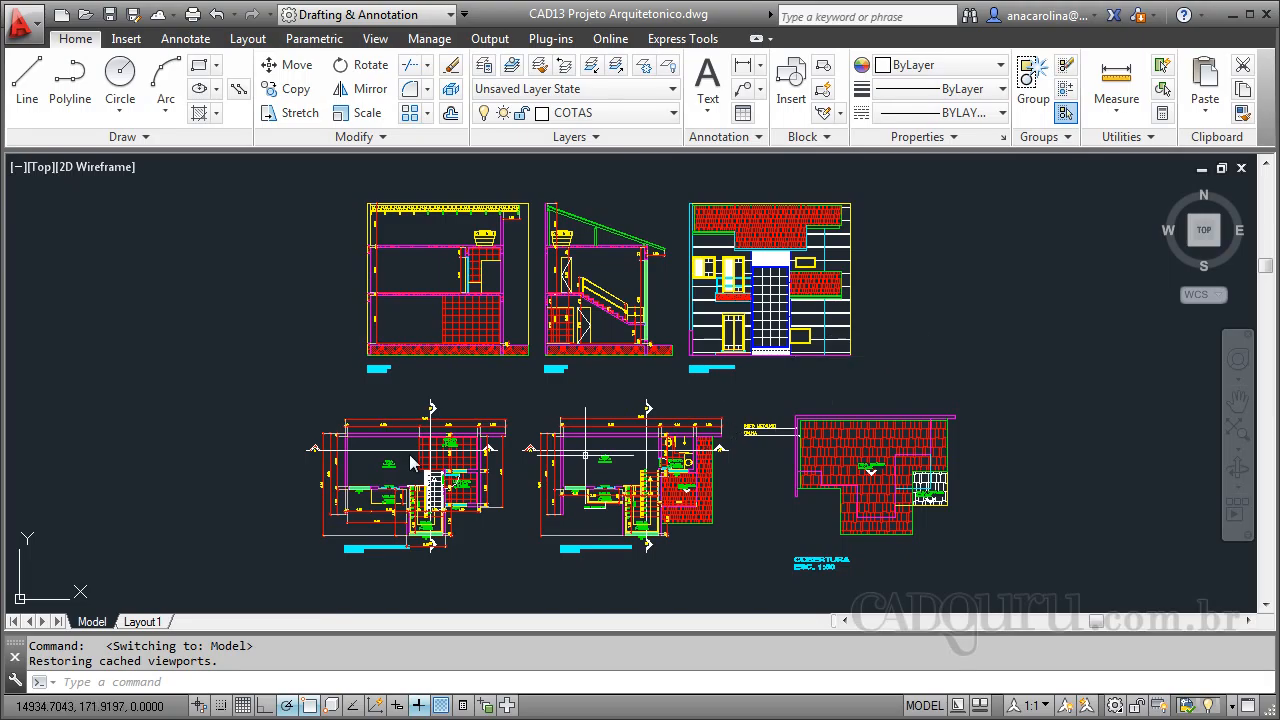
scroll(335, 287, "up", 2)
scroll(335, 287, "up", 2)
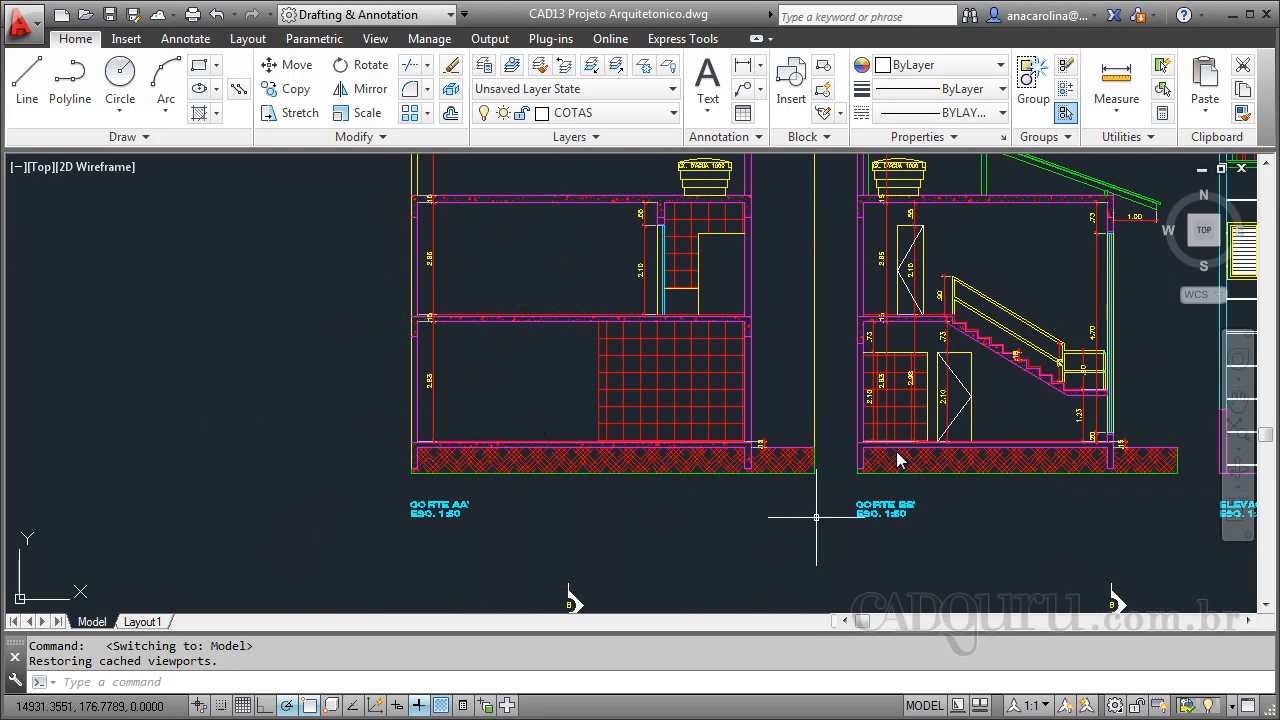
scroll(460, 367, "down", 4)
scroll(644, 272, "down", 2)
scroll(642, 272, "up", 1)
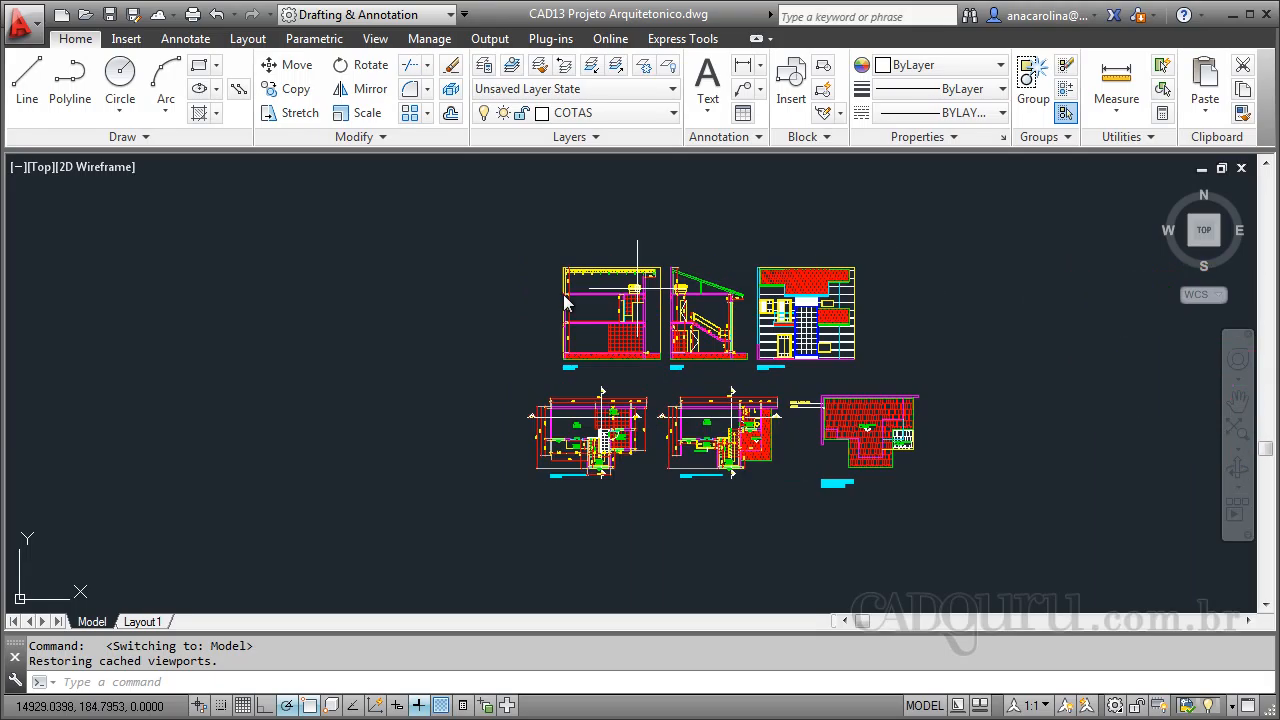
scroll(560, 298, "down", 3)
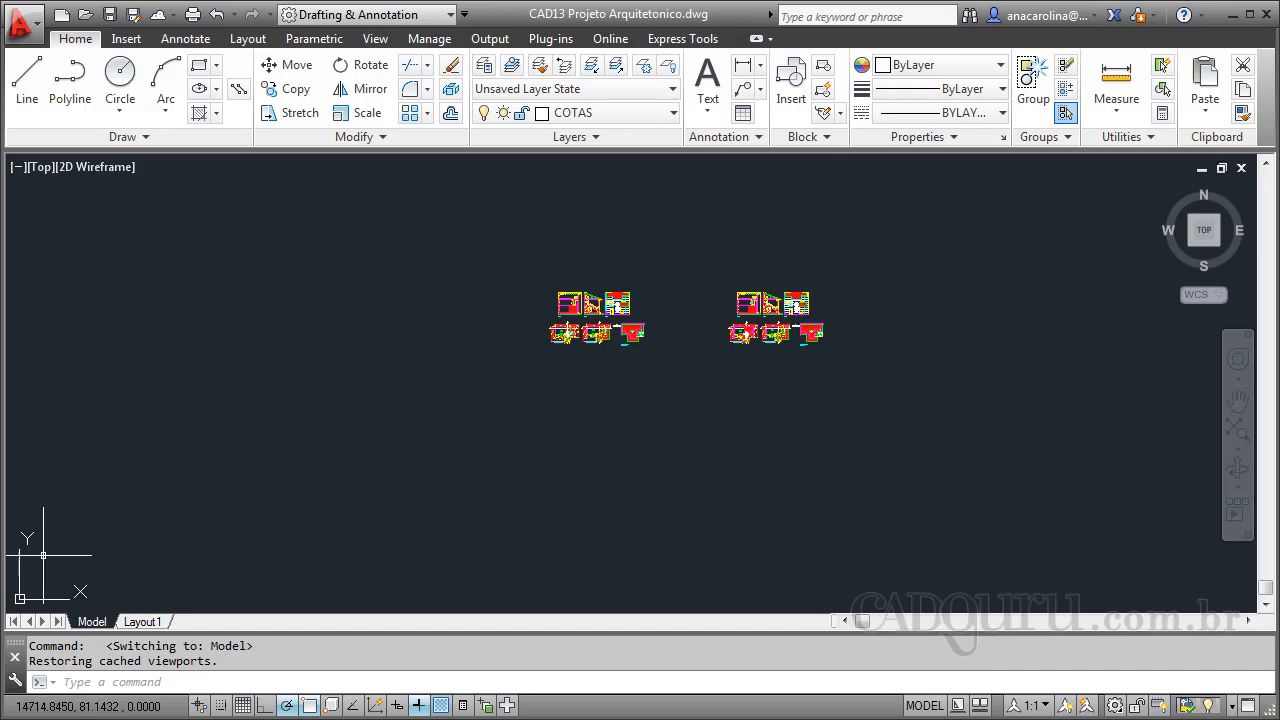
left_click(140, 622)
left_click(93, 622)
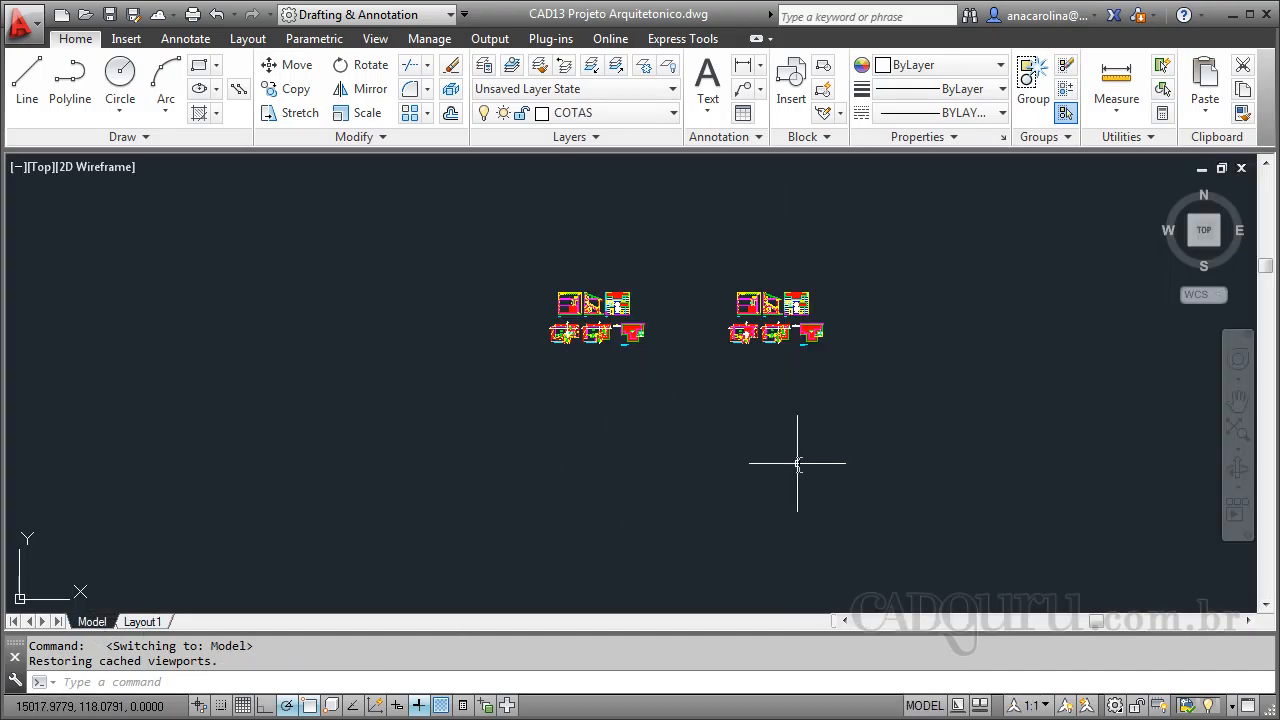
Measure the height of the upper-floor door in section BB' and highlight the distance result in the command history
scroll(743, 223, "up", 2)
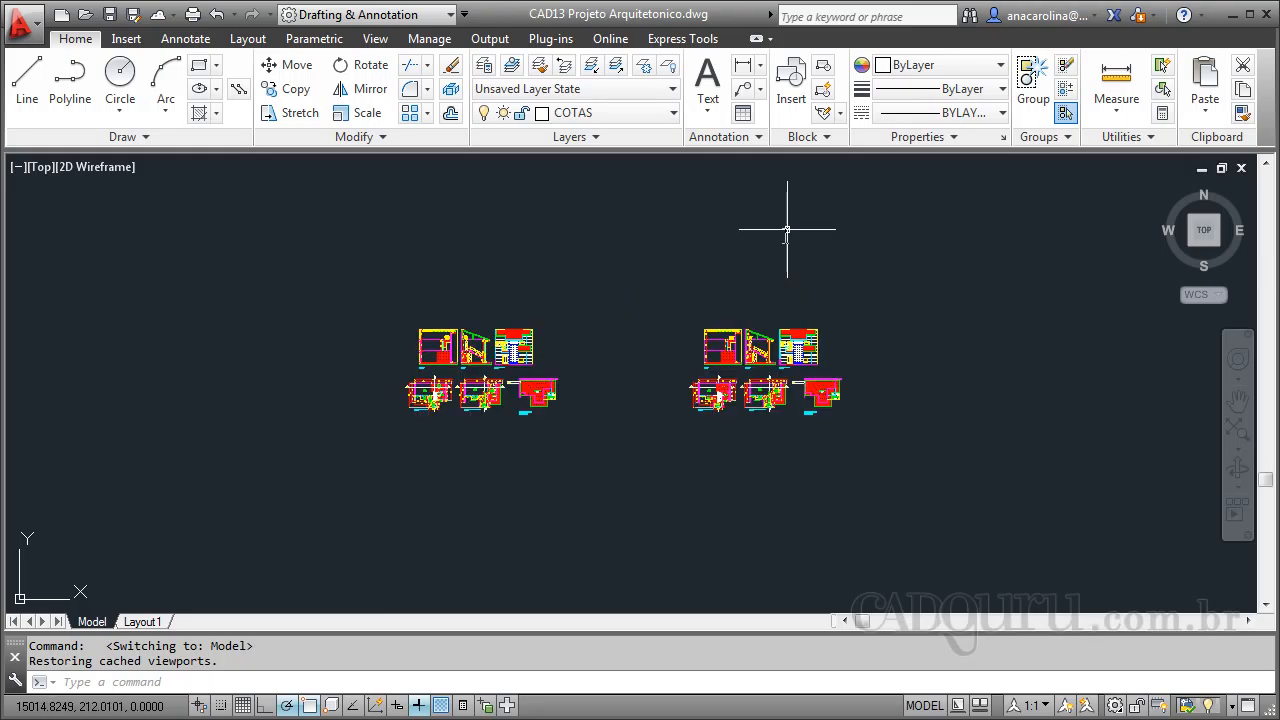
scroll(523, 277, "up", 2)
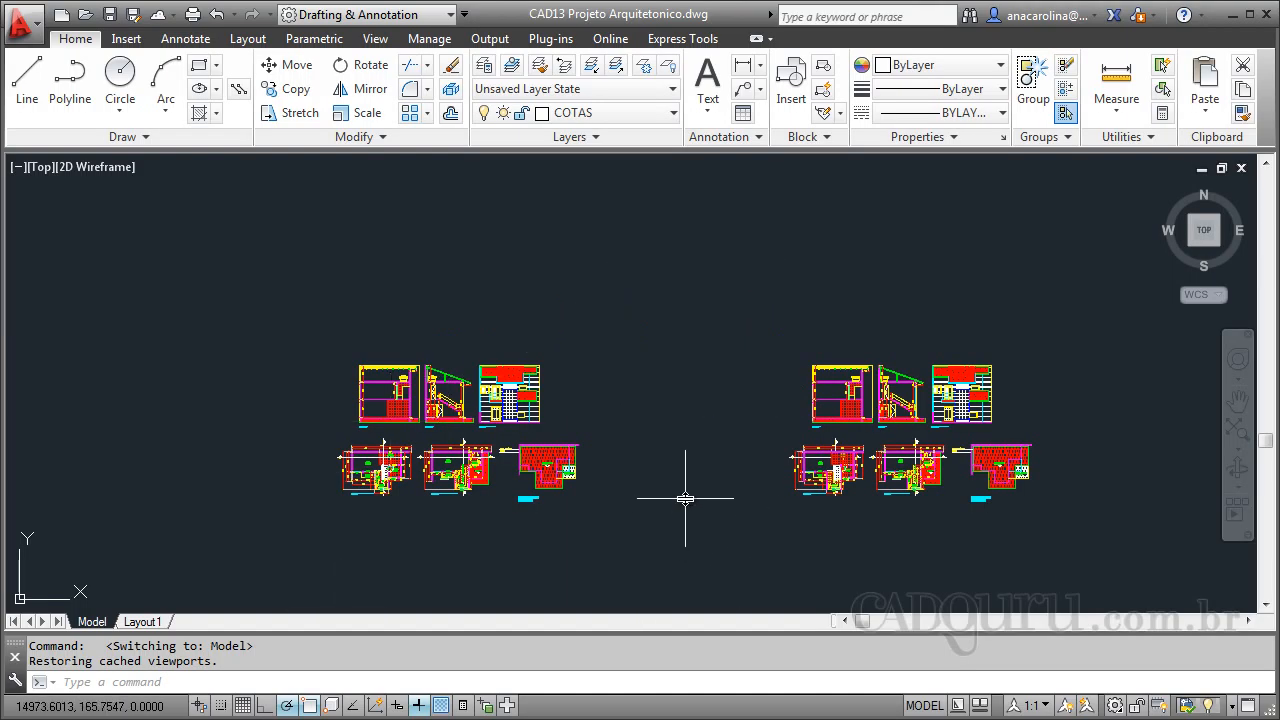
scroll(330, 437, "up", 4)
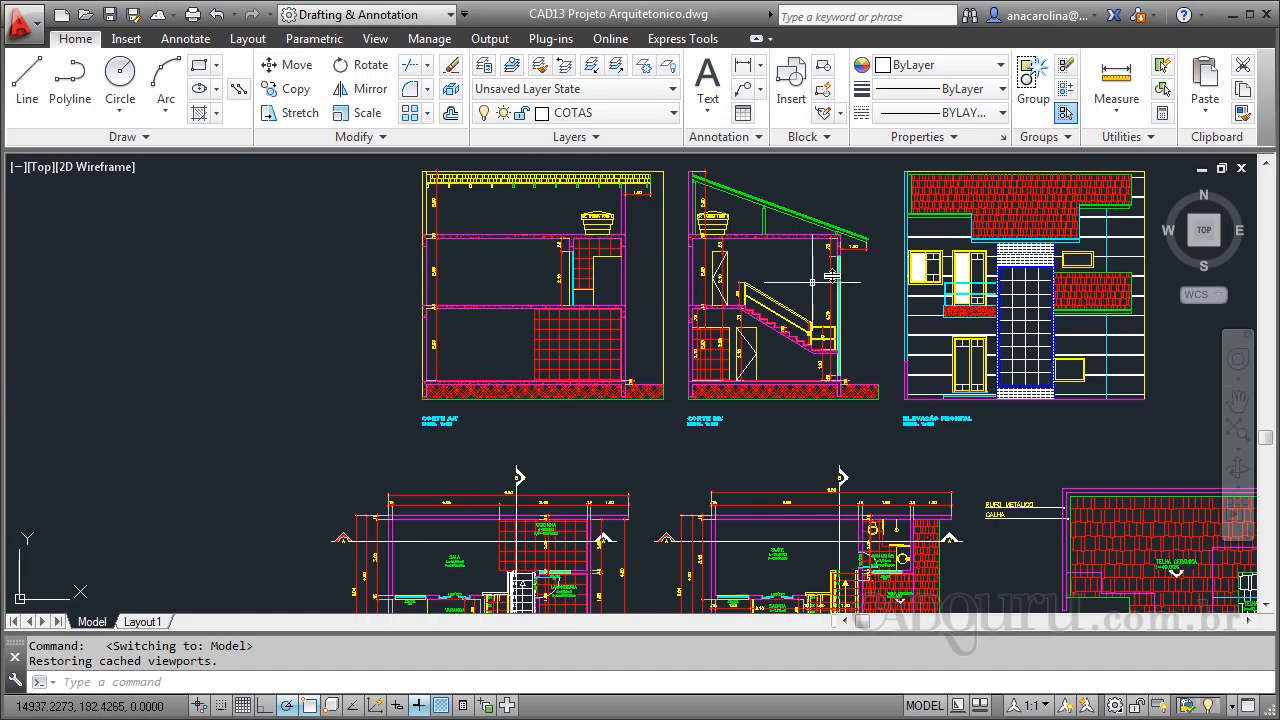
scroll(860, 245, "up", 3)
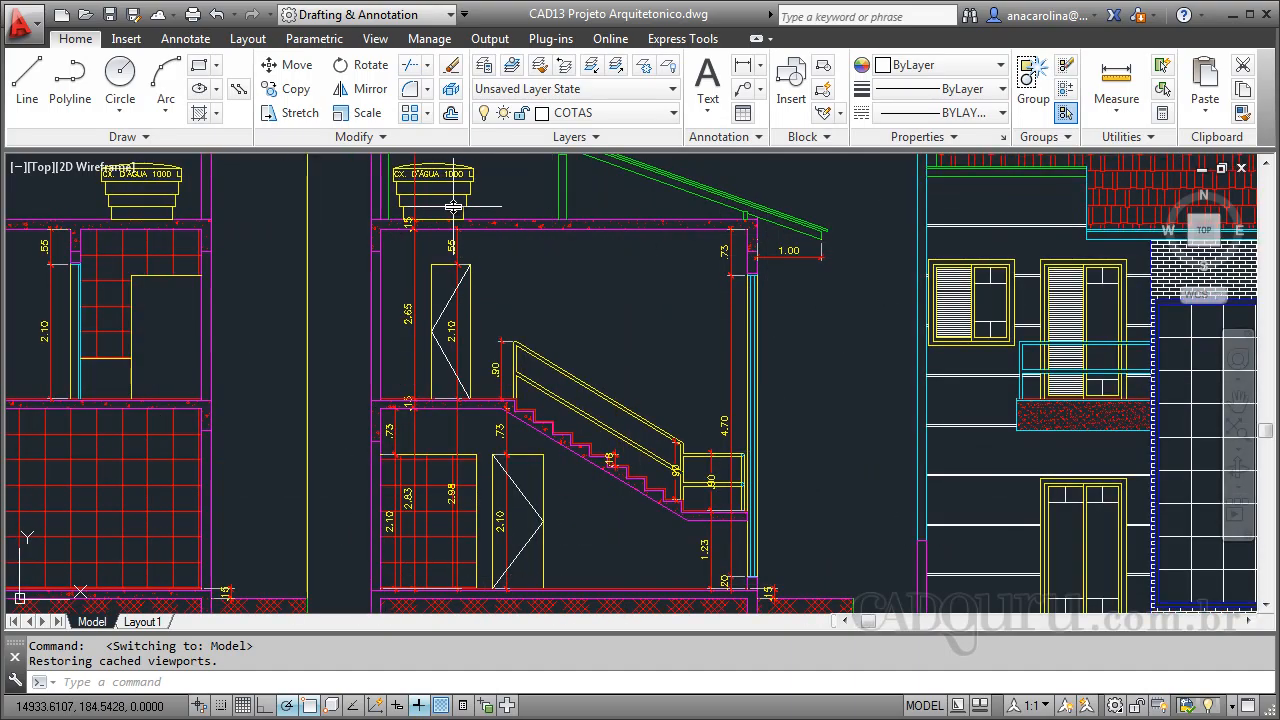
scroll(453, 207, "up", 2)
type("di")
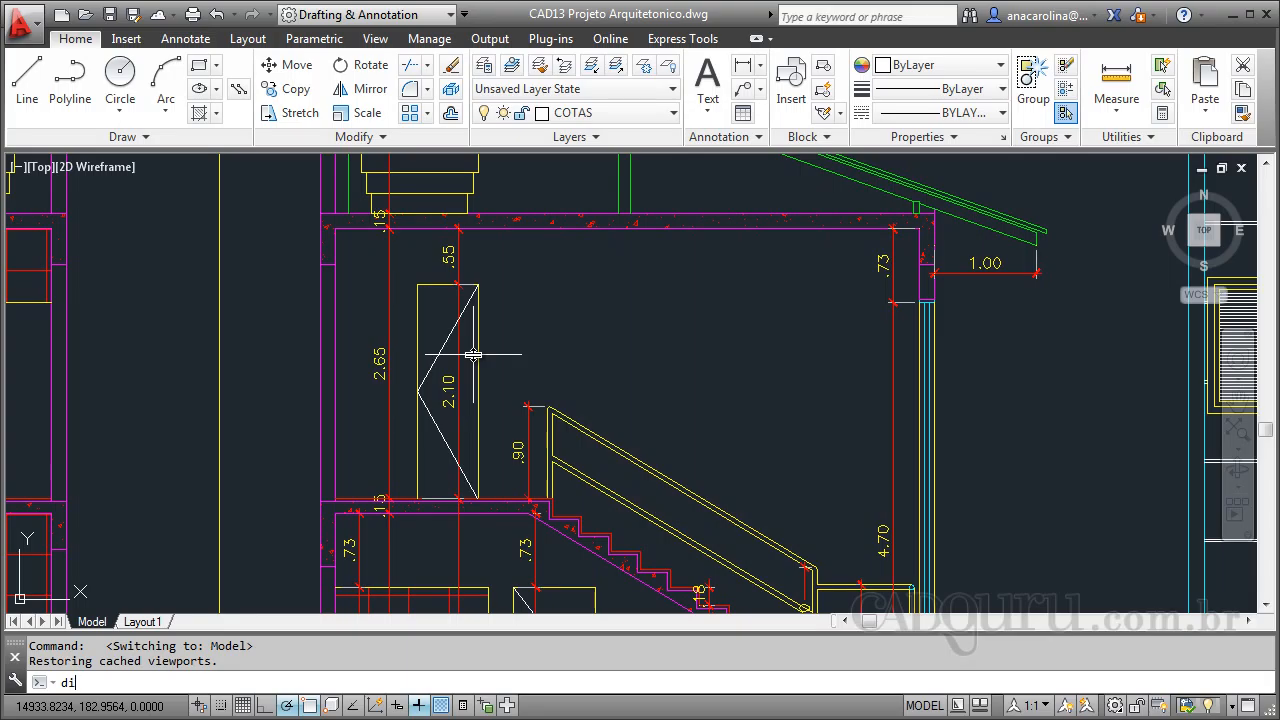
key("Return")
left_click(478, 495)
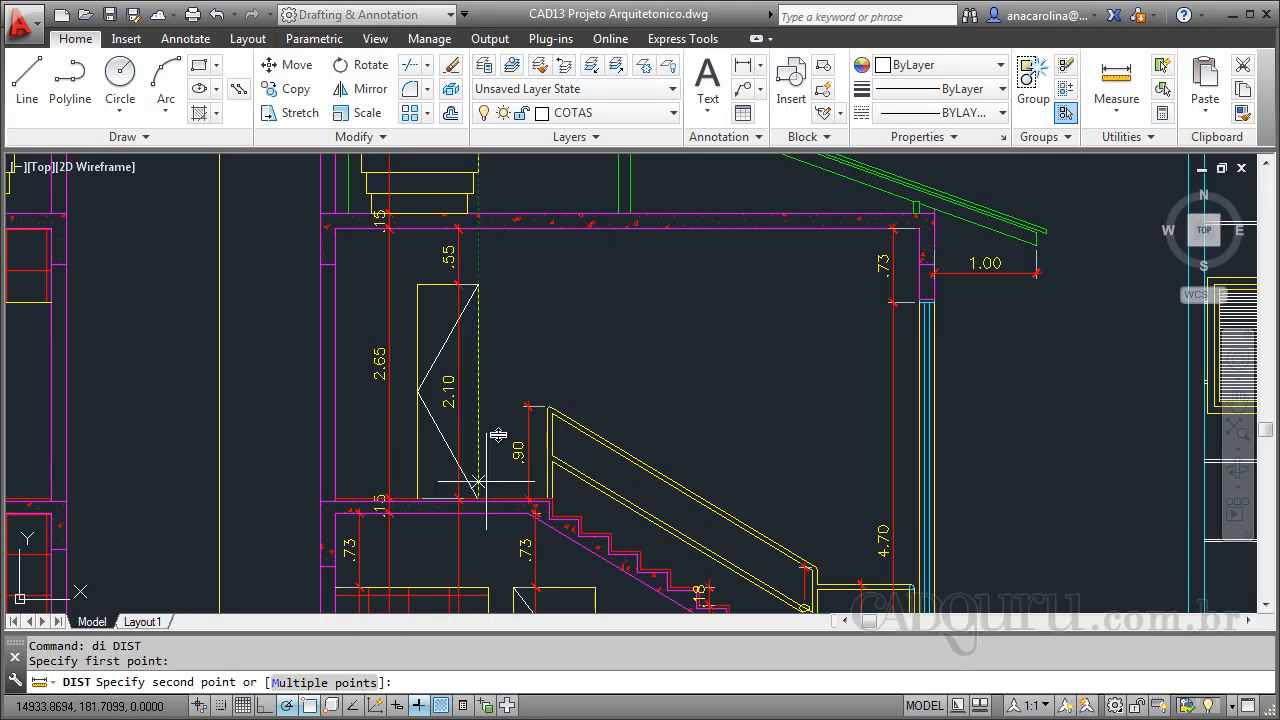
left_click(478, 284)
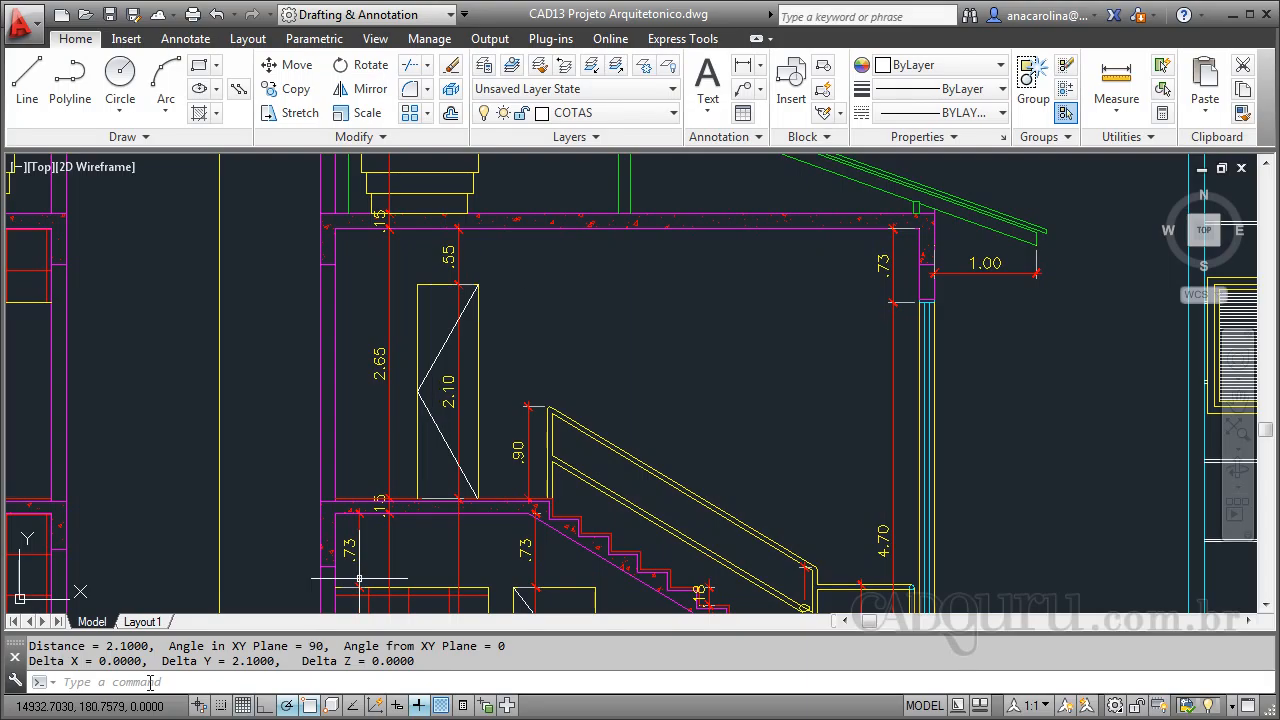
left_click_drag(150, 647, 89, 645)
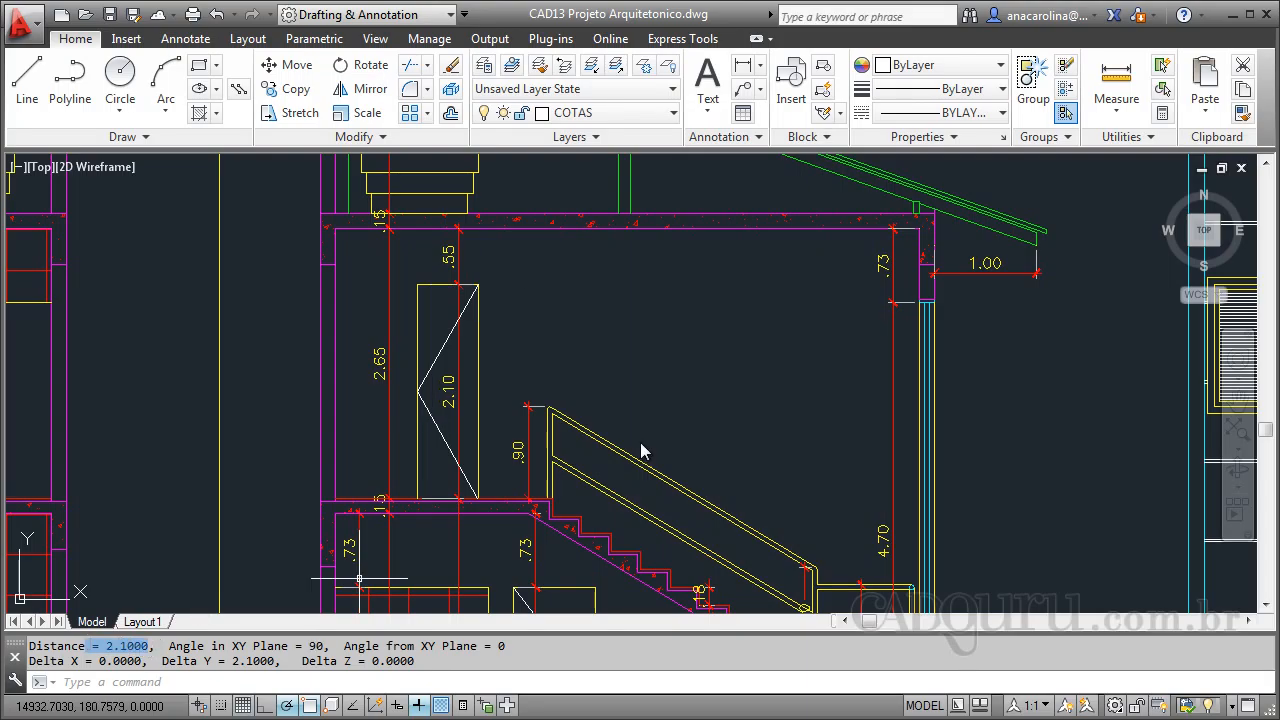
key("Escape")
key("Escape")
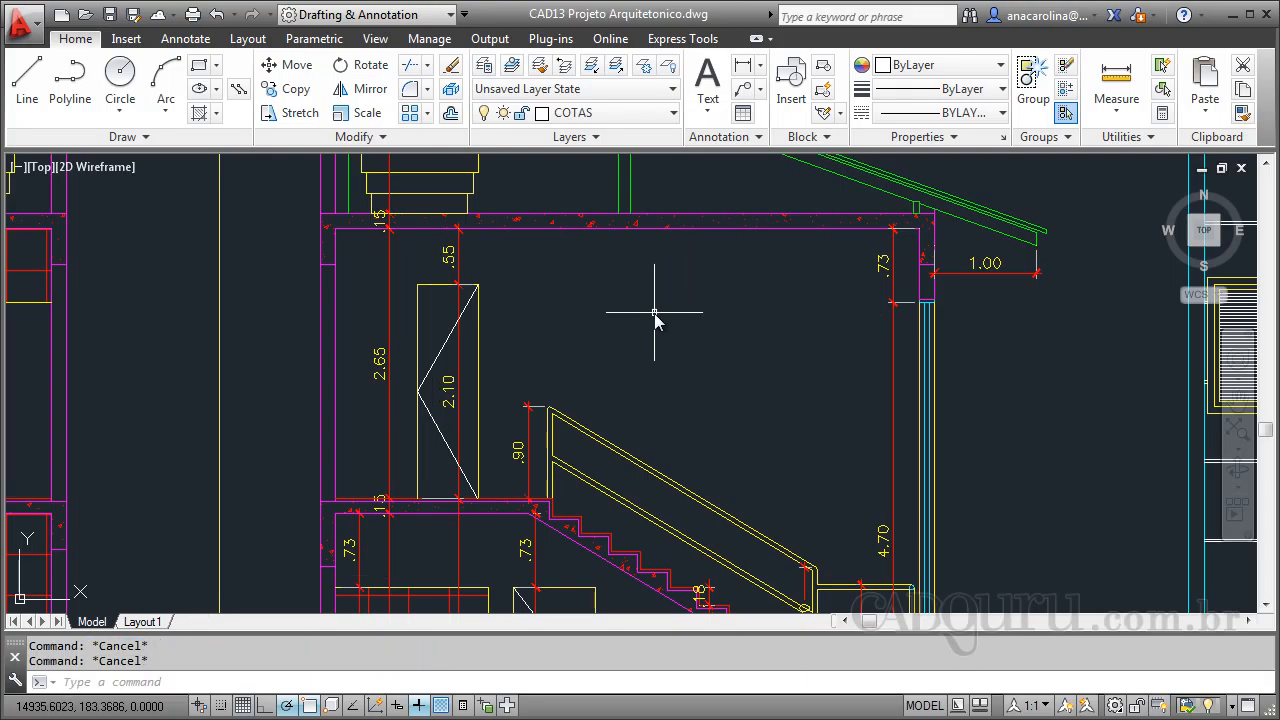
Check Layout1 once more, return to model space and look over both the original and the copied drawing sets
scroll(620, 310, "down", 4)
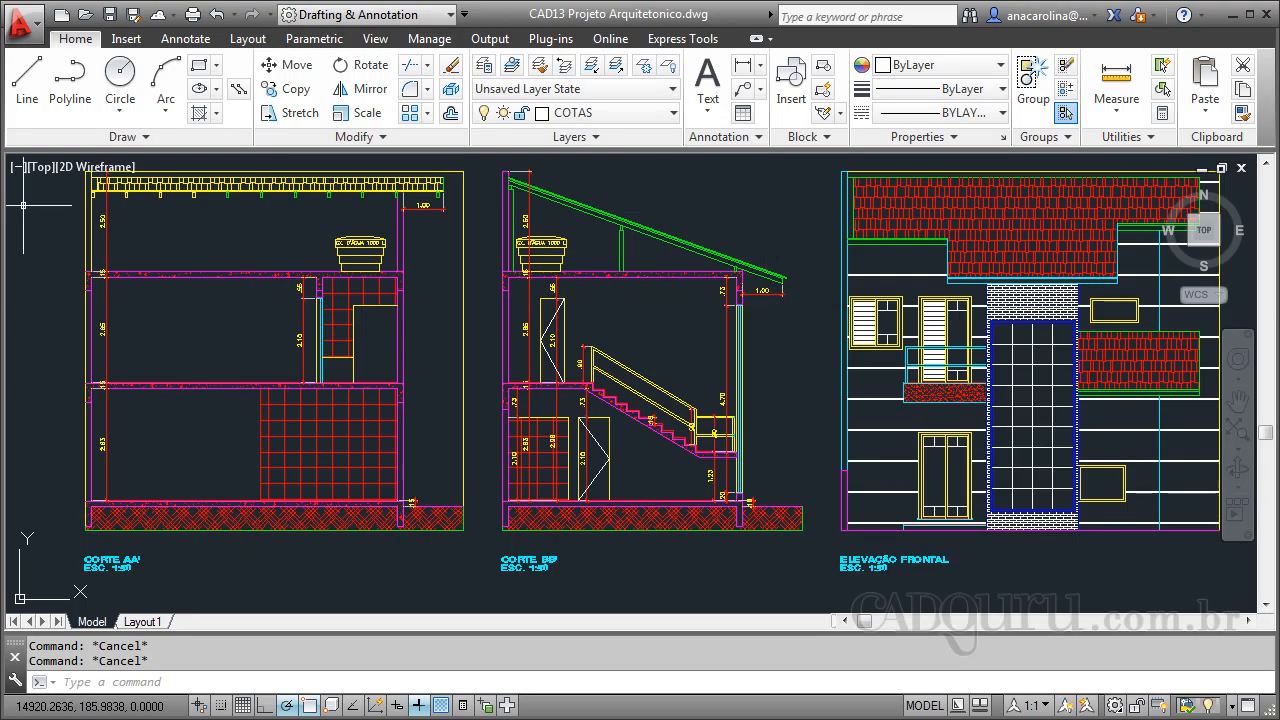
left_click(142, 621)
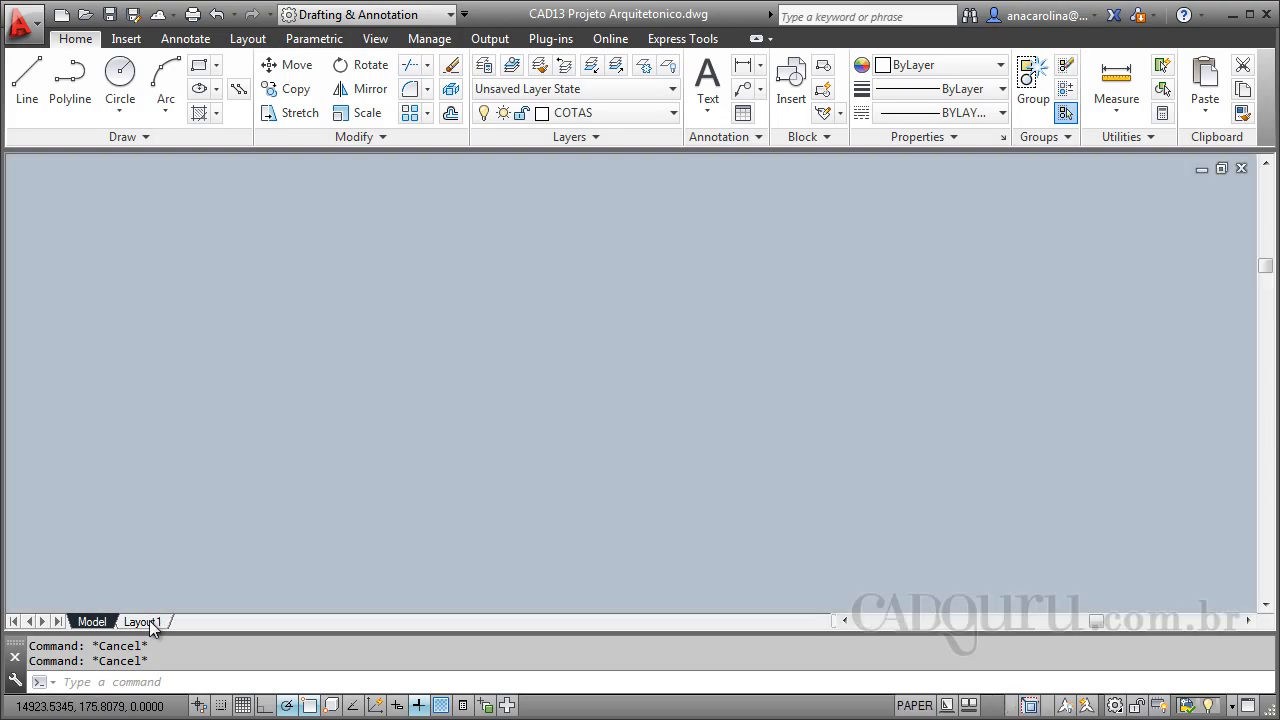
left_click(92, 621)
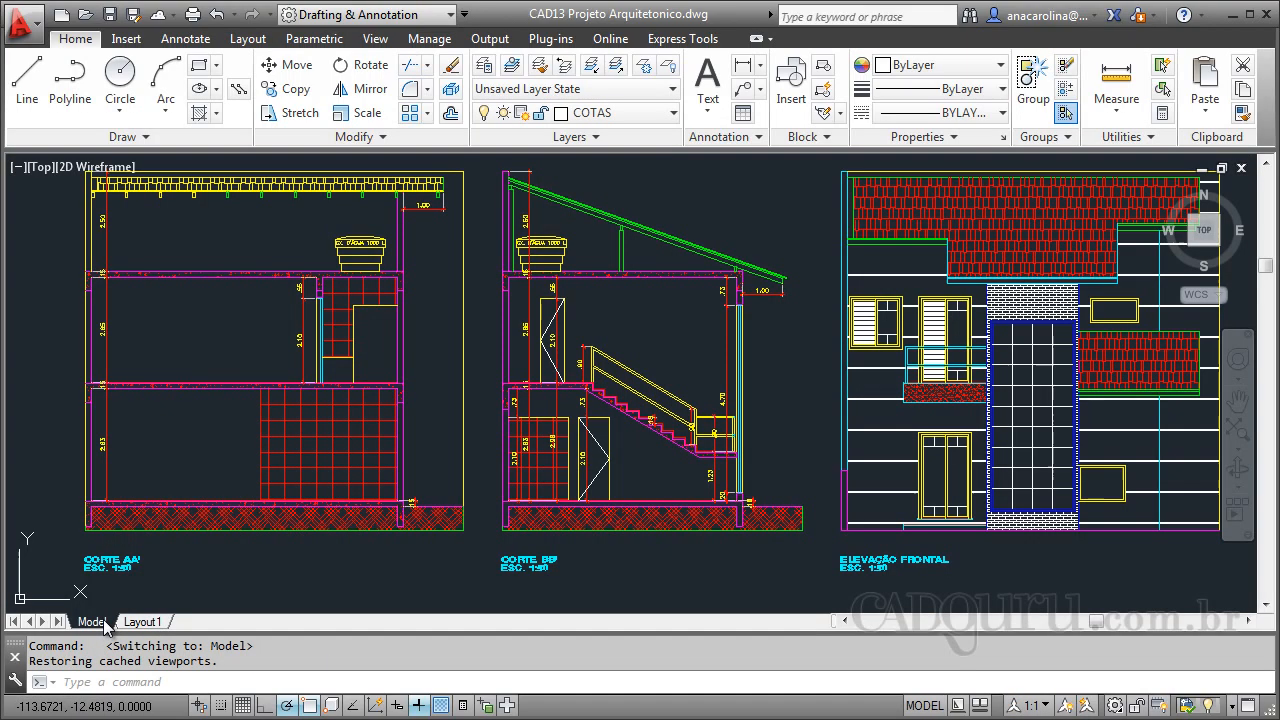
scroll(413, 350, "down", 8)
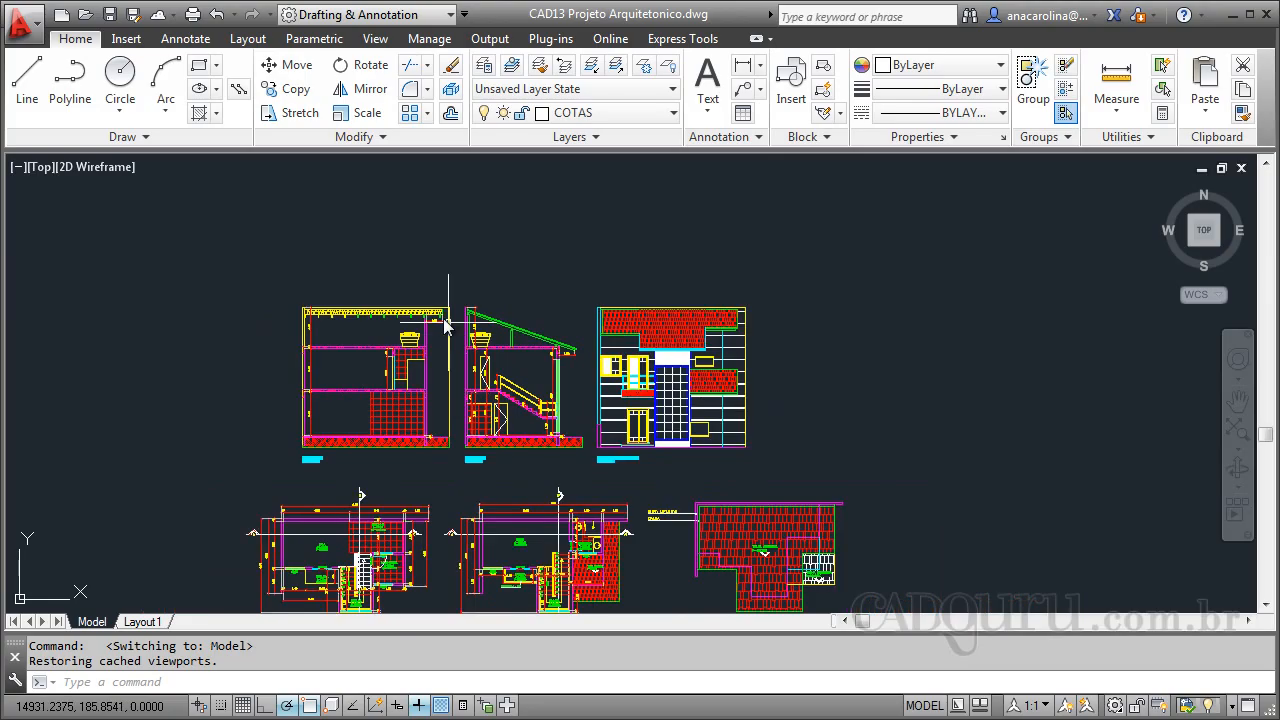
scroll(1043, 380, "up", 3)
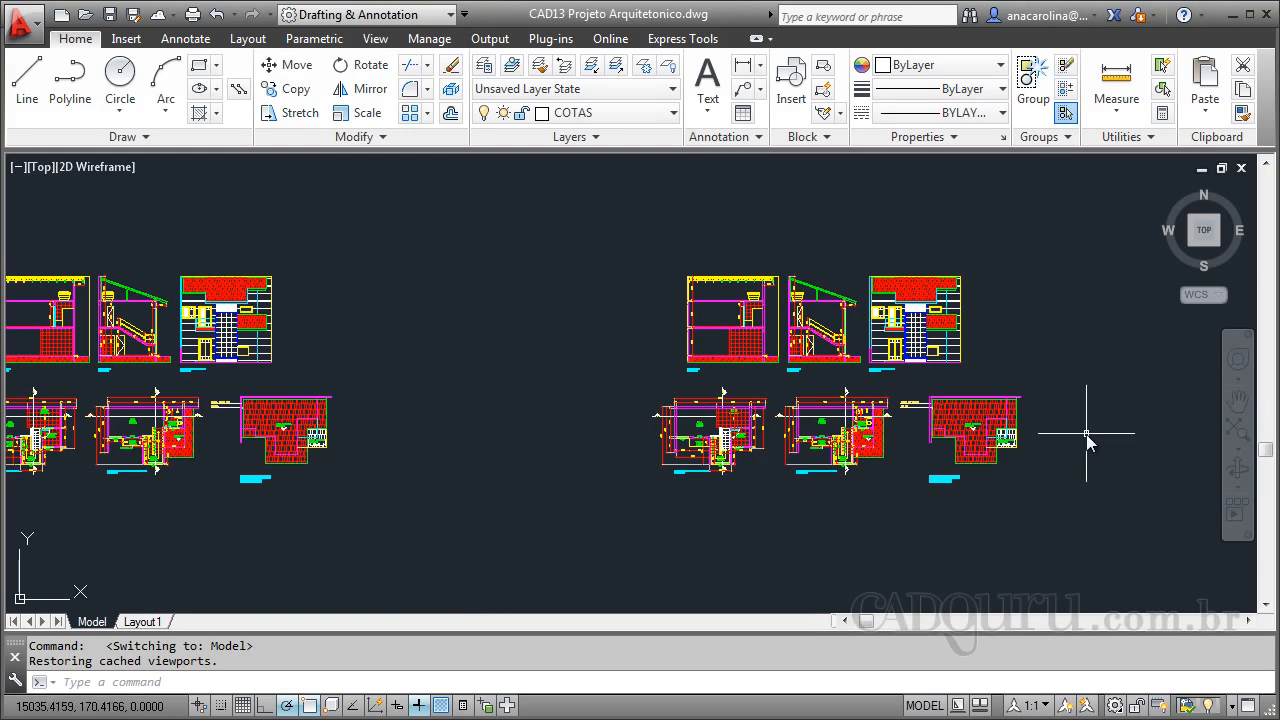
scroll(986, 330, "down", 2)
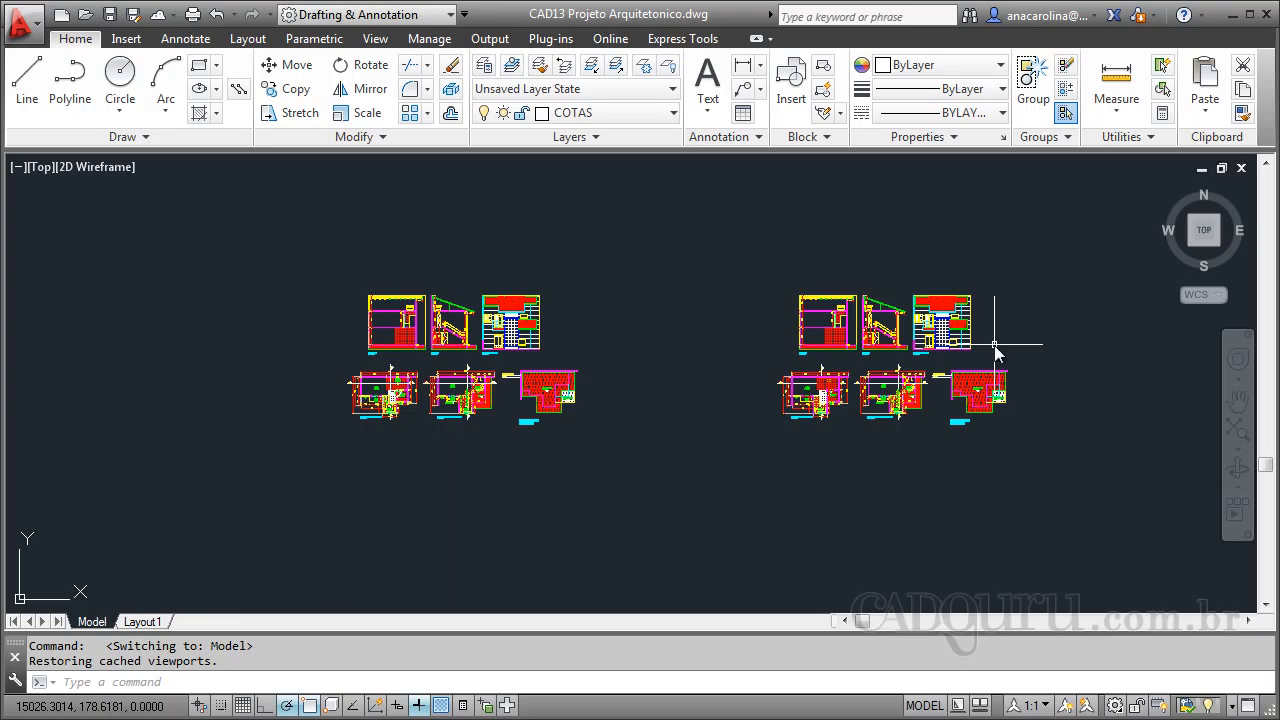
scroll(1005, 337, "up", 7)
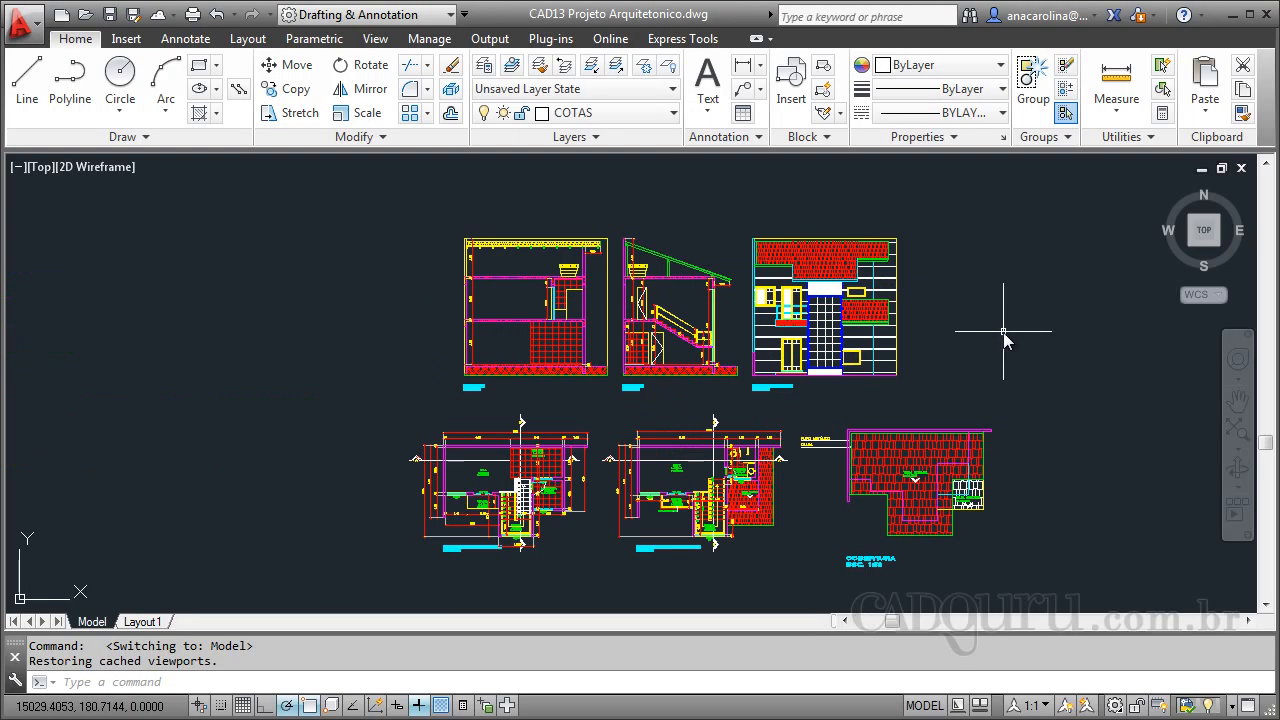
scroll(1022, 385, "down", 3)
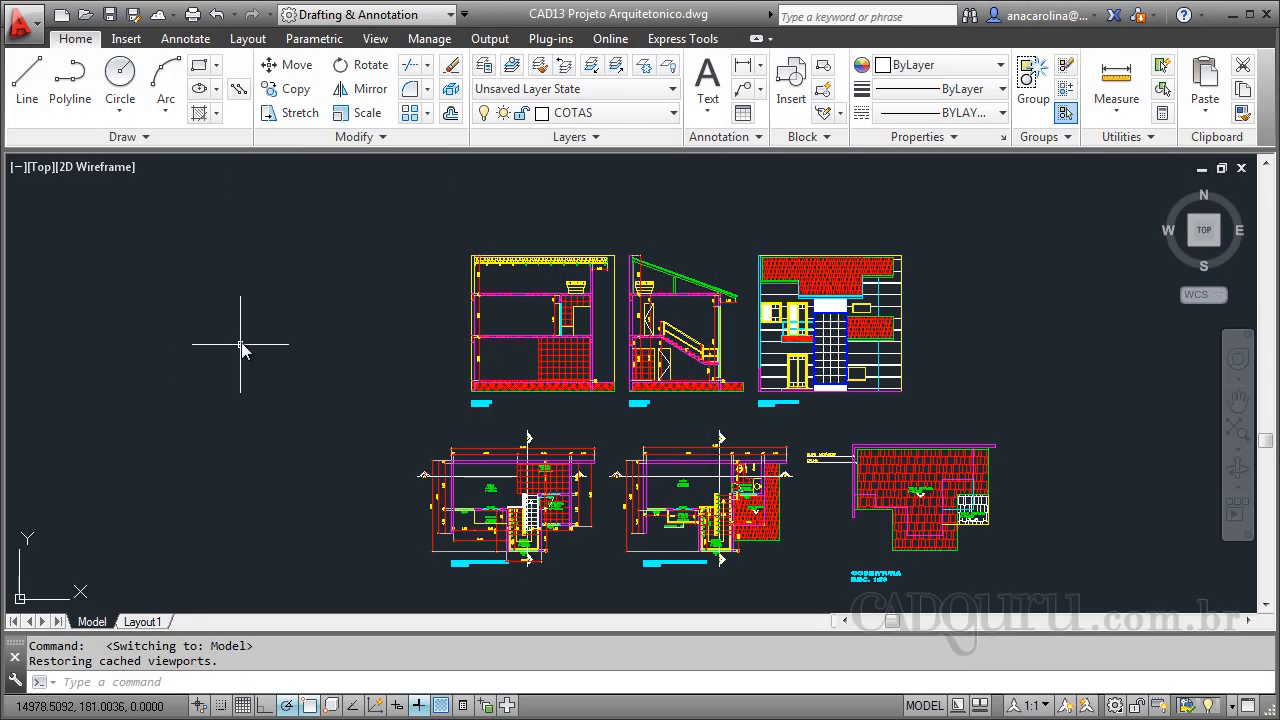
Scale the front elevation of the copied drawing set by a factor of 20 from its lower-left corner endpoint
type("sc")
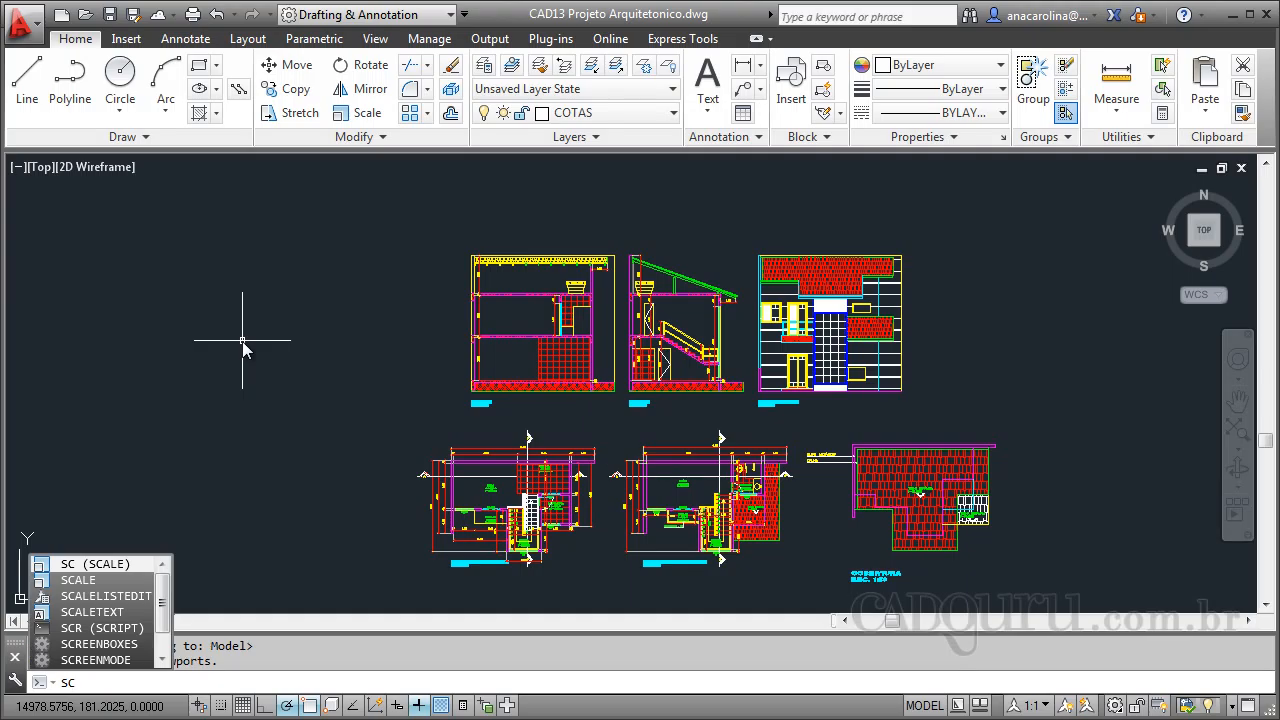
key("Return")
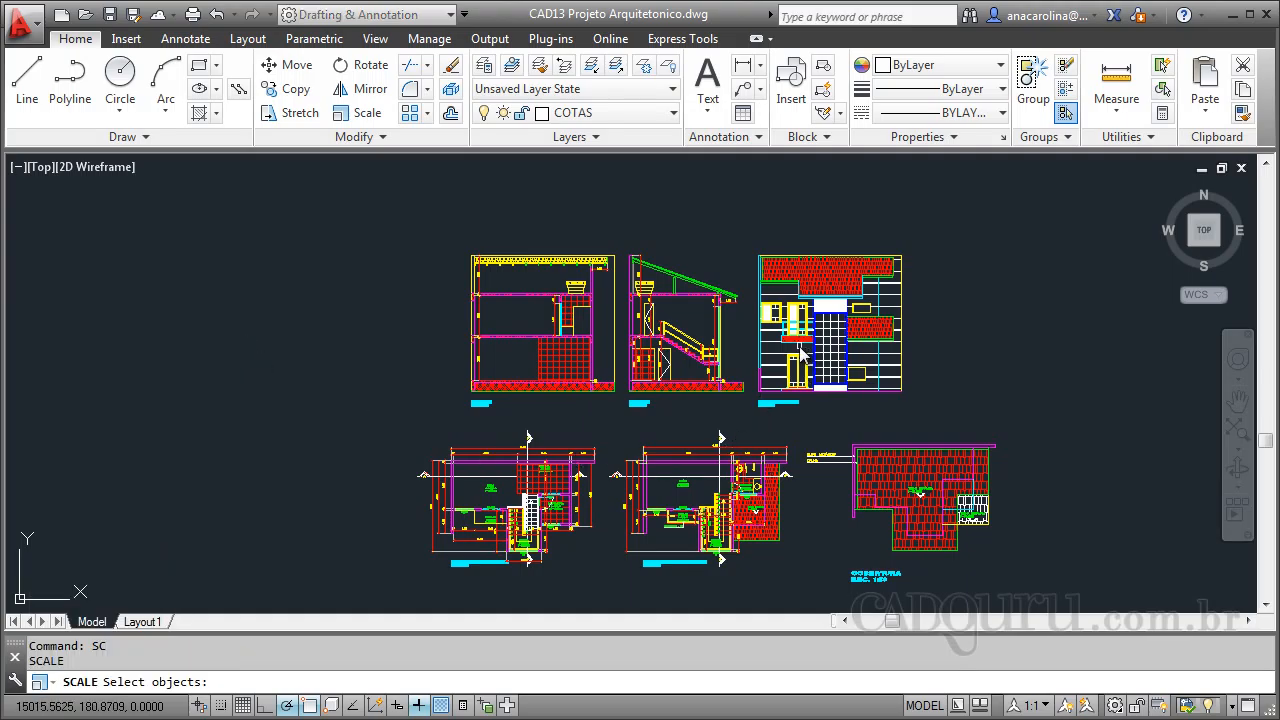
left_click(752, 426)
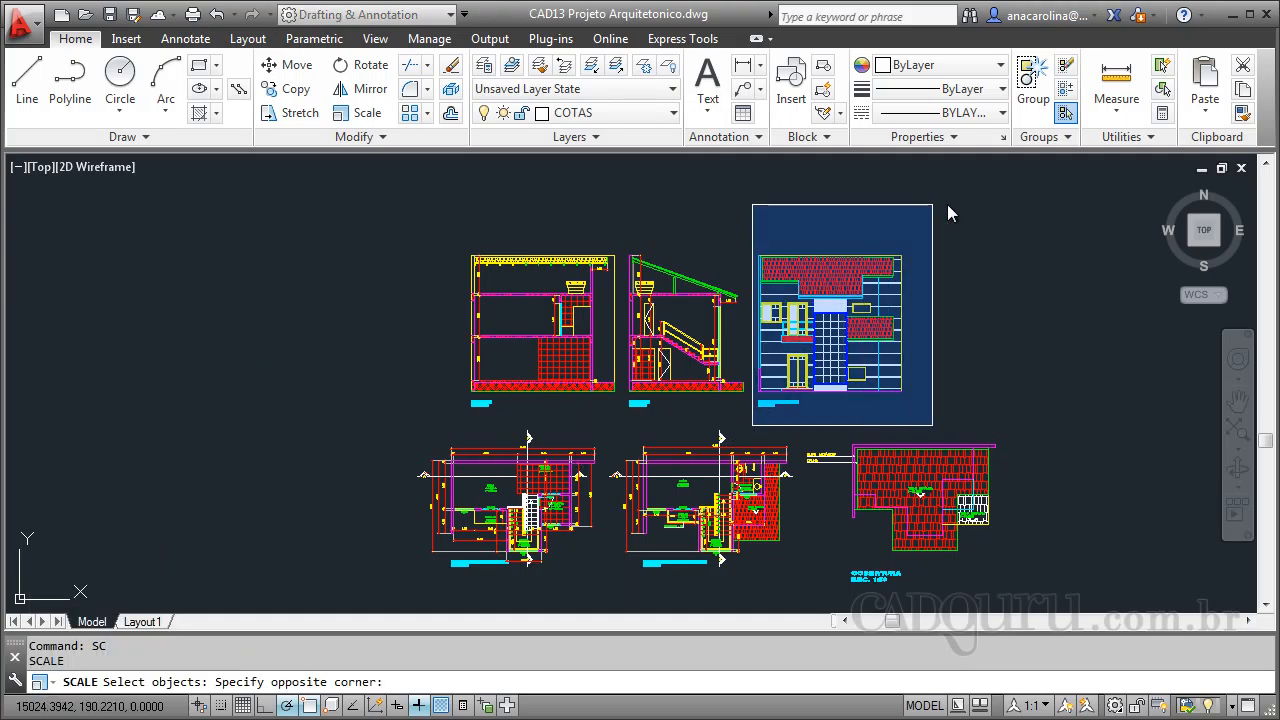
left_click(952, 218)
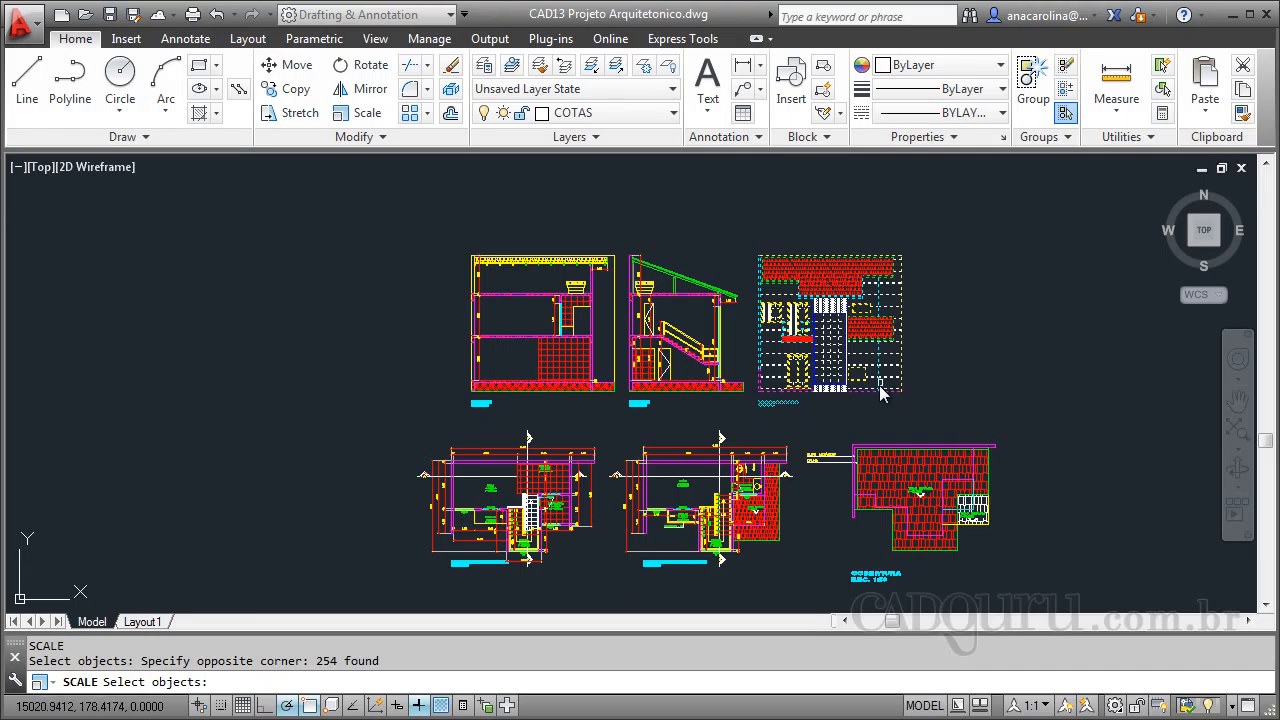
key("Return")
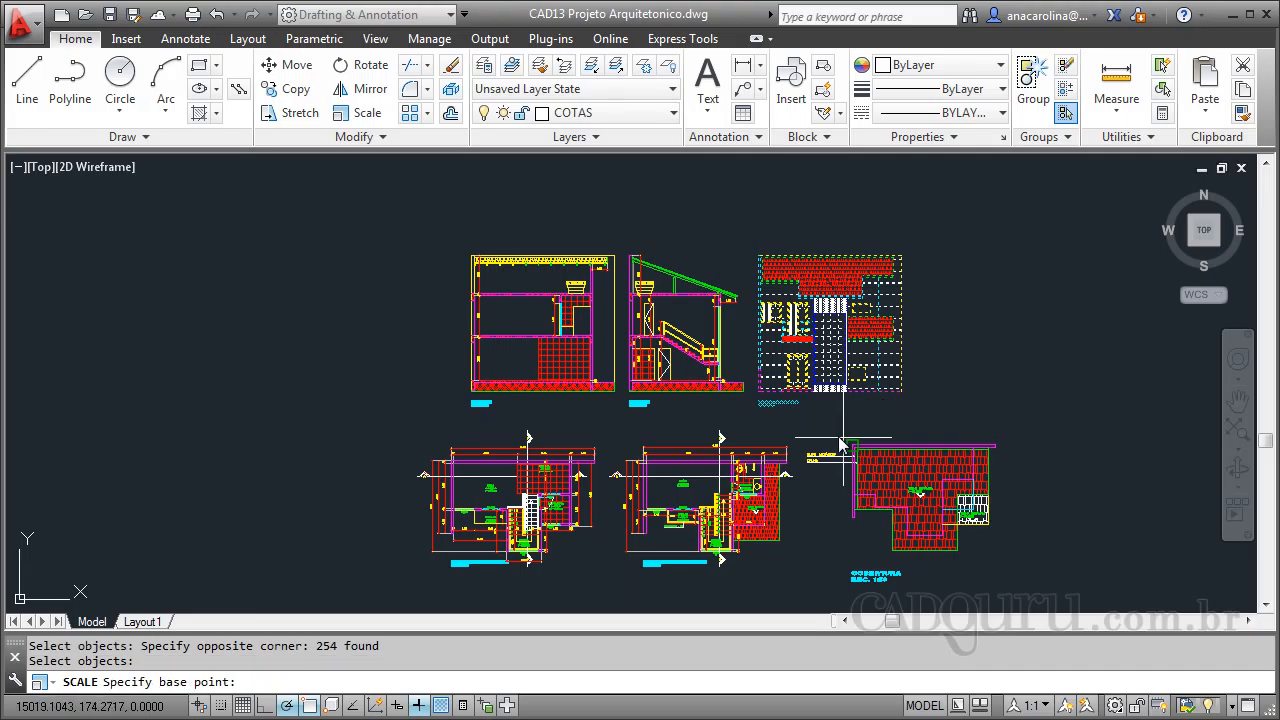
left_click(760, 397)
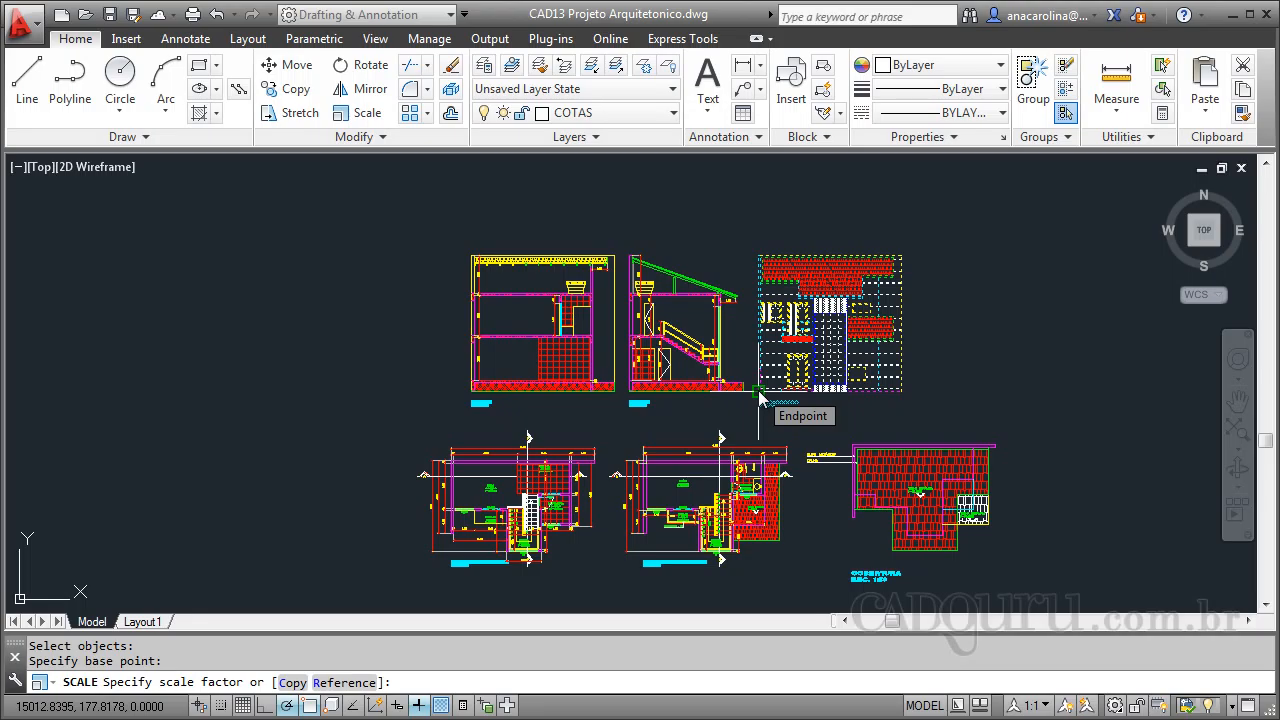
type("20")
key("Return")
scroll(697, 428, "down", 4)
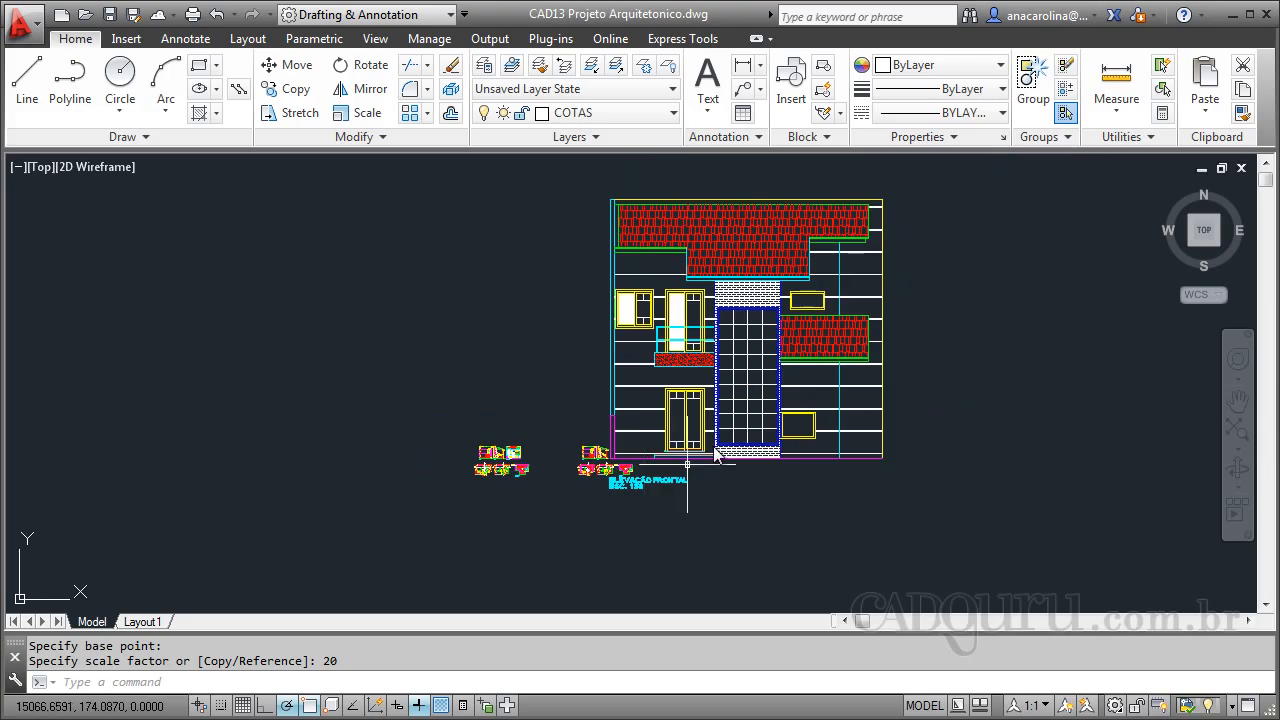
scroll(864, 225, "up", 2)
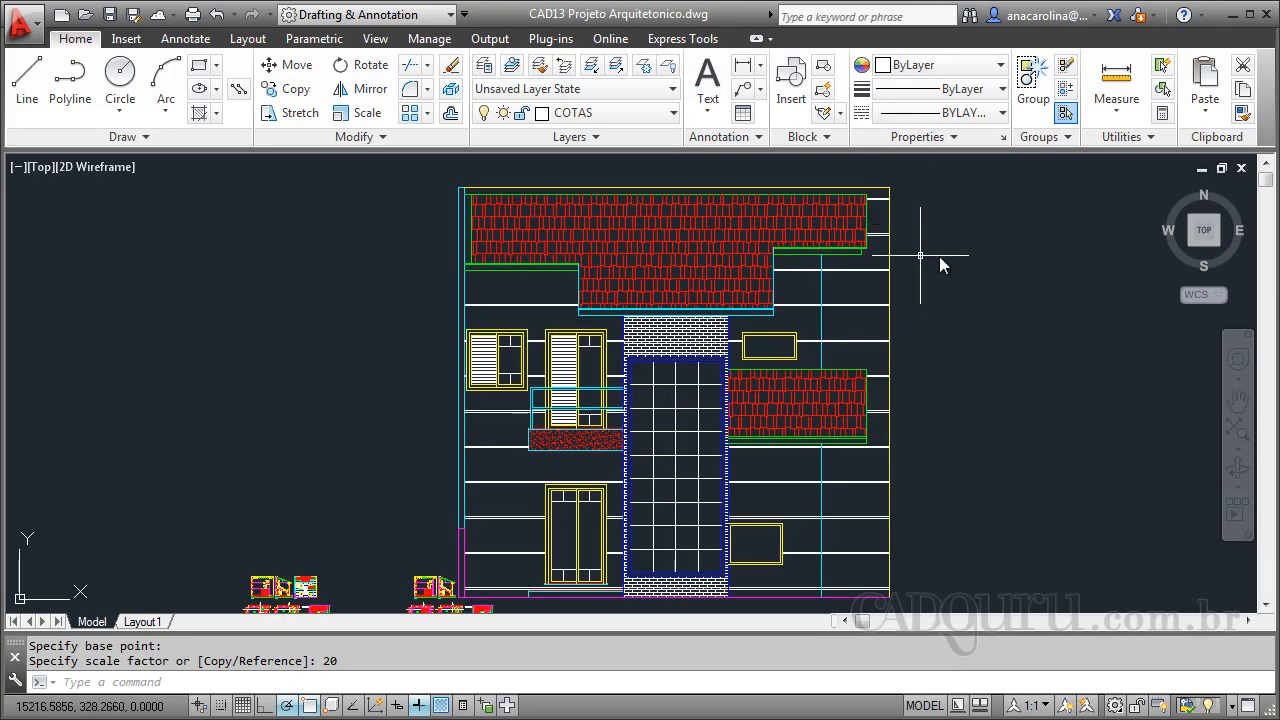
scroll(940, 255, "down", 2)
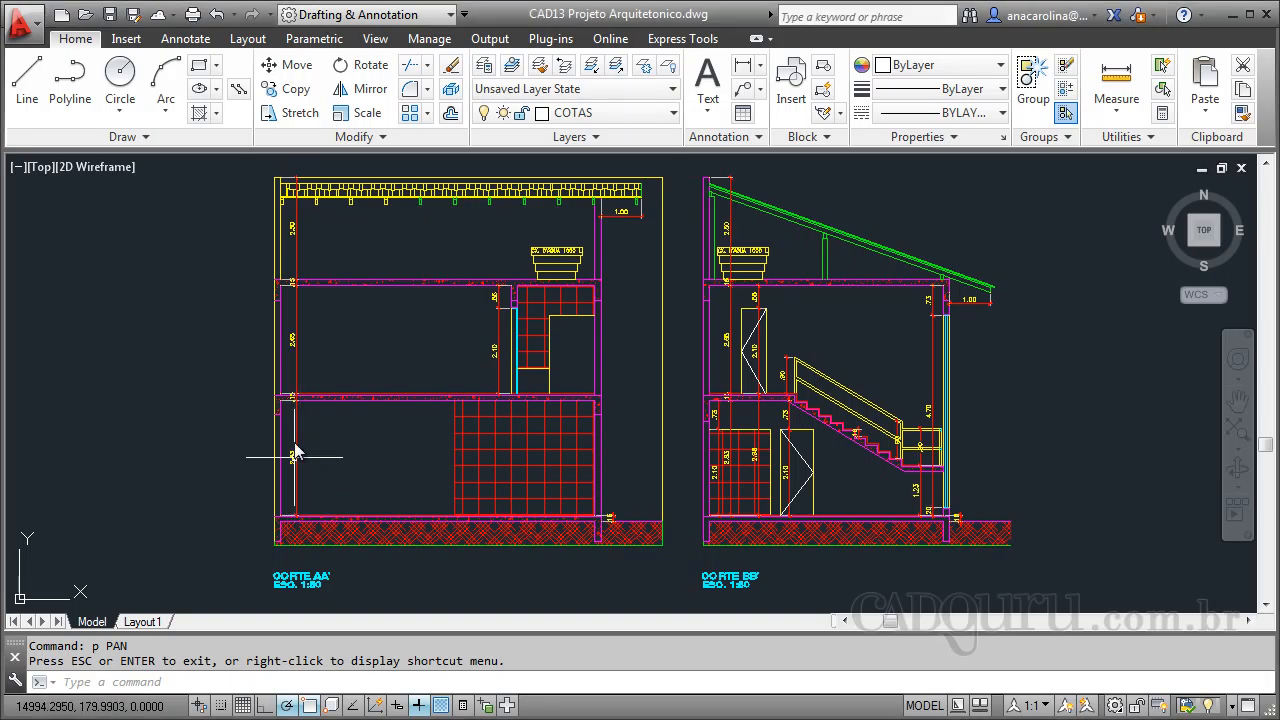
Scale sections AA' and BB' of the copied set, including their titles, by a factor of 20 from a point beside section AA'
right_click(297, 541)
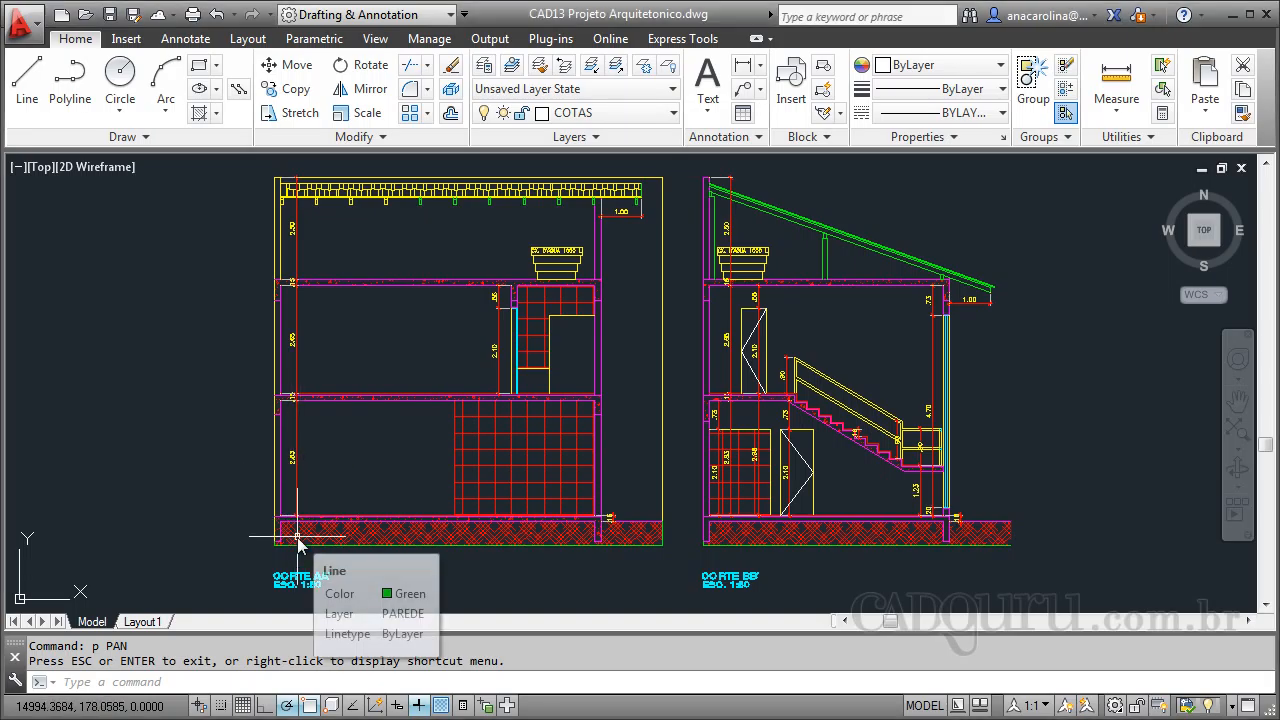
type("sc")
key("Return")
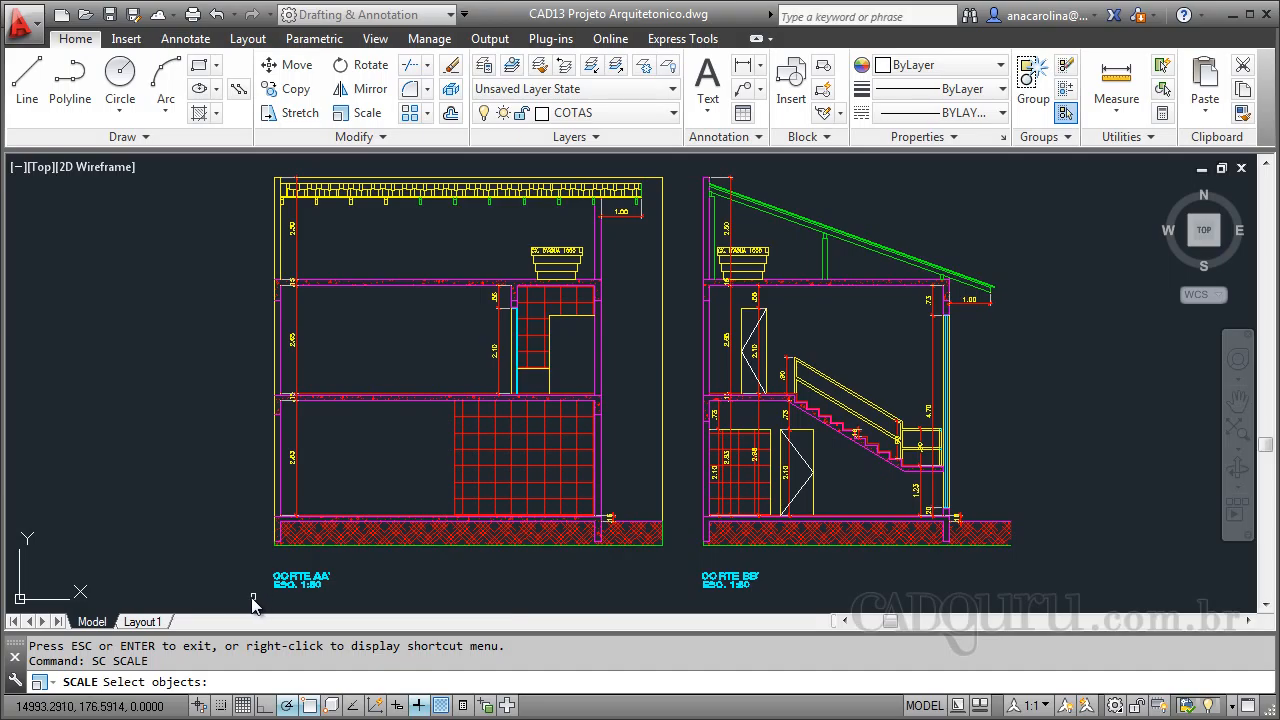
left_click(253, 600)
left_click(1067, 158)
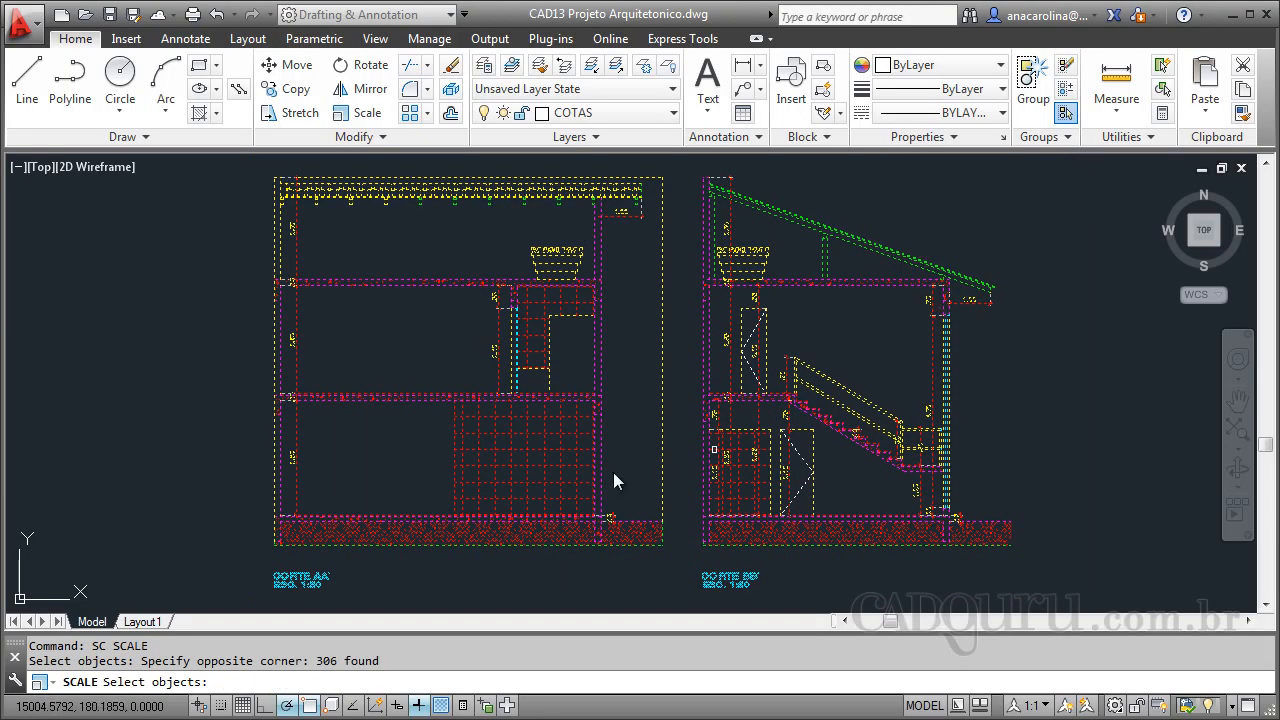
key("Return")
left_click(251, 578)
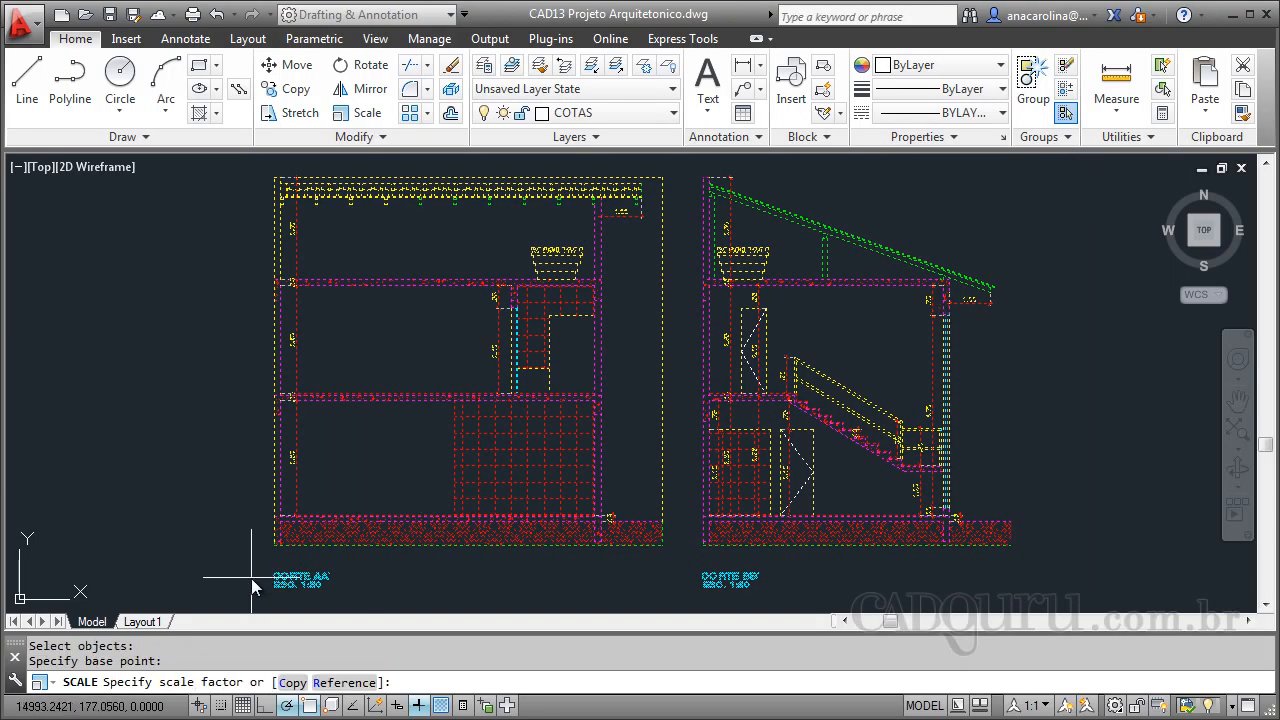
type("20")
key("Return")
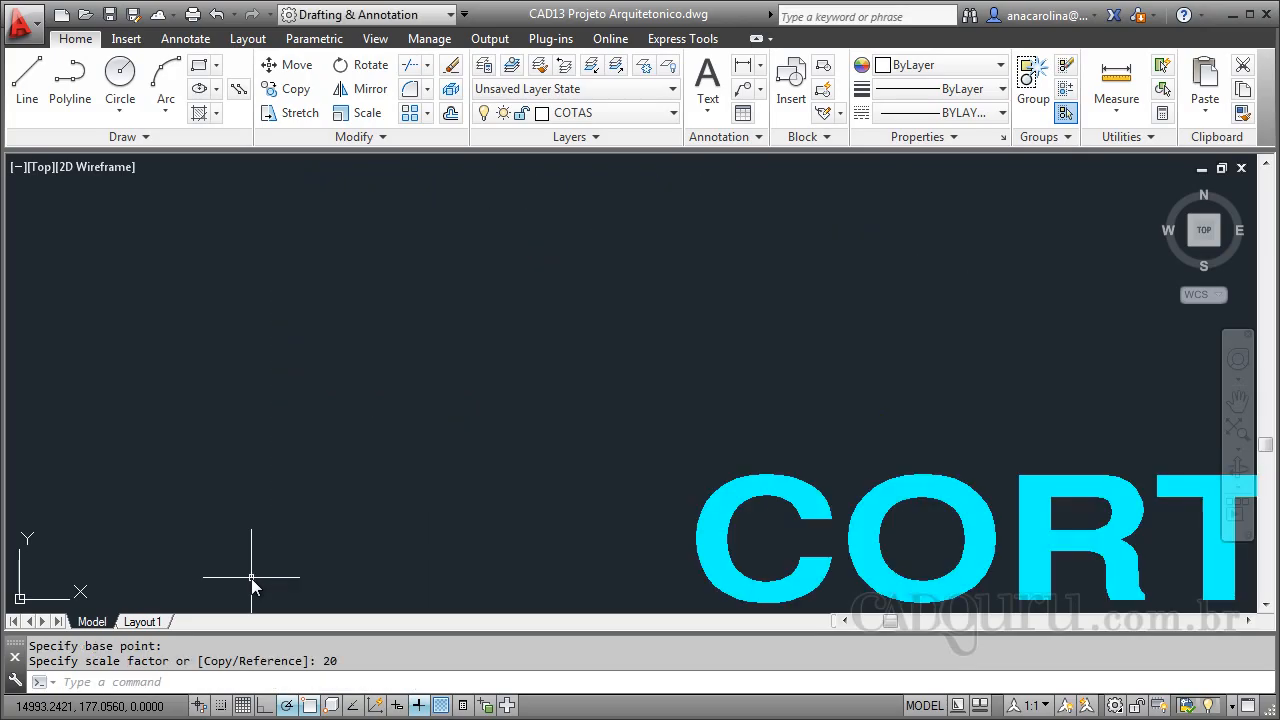
Move the enlarged sections AA' and BB' with their titles closer to the enlarged front elevation, clear of the small drawings
scroll(344, 379, "down", 6)
scroll(345, 440, "down", 4)
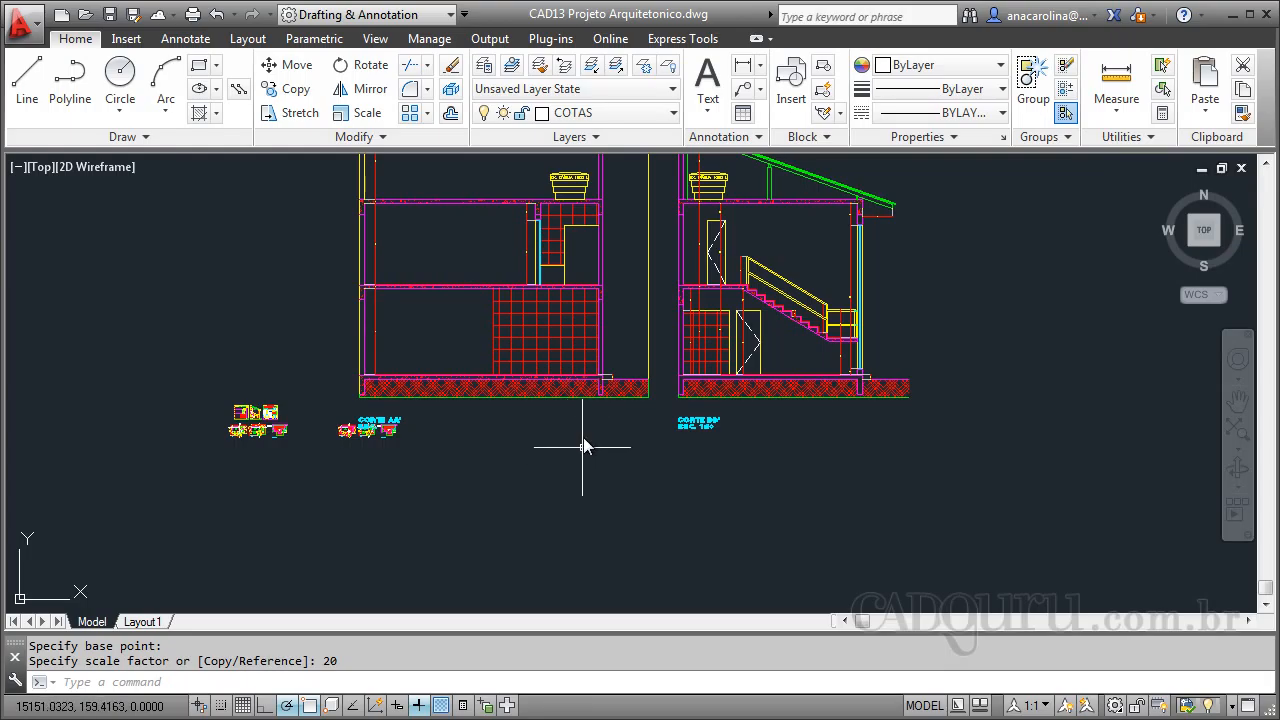
type("z")
key("Return")
type("e")
key("Return")
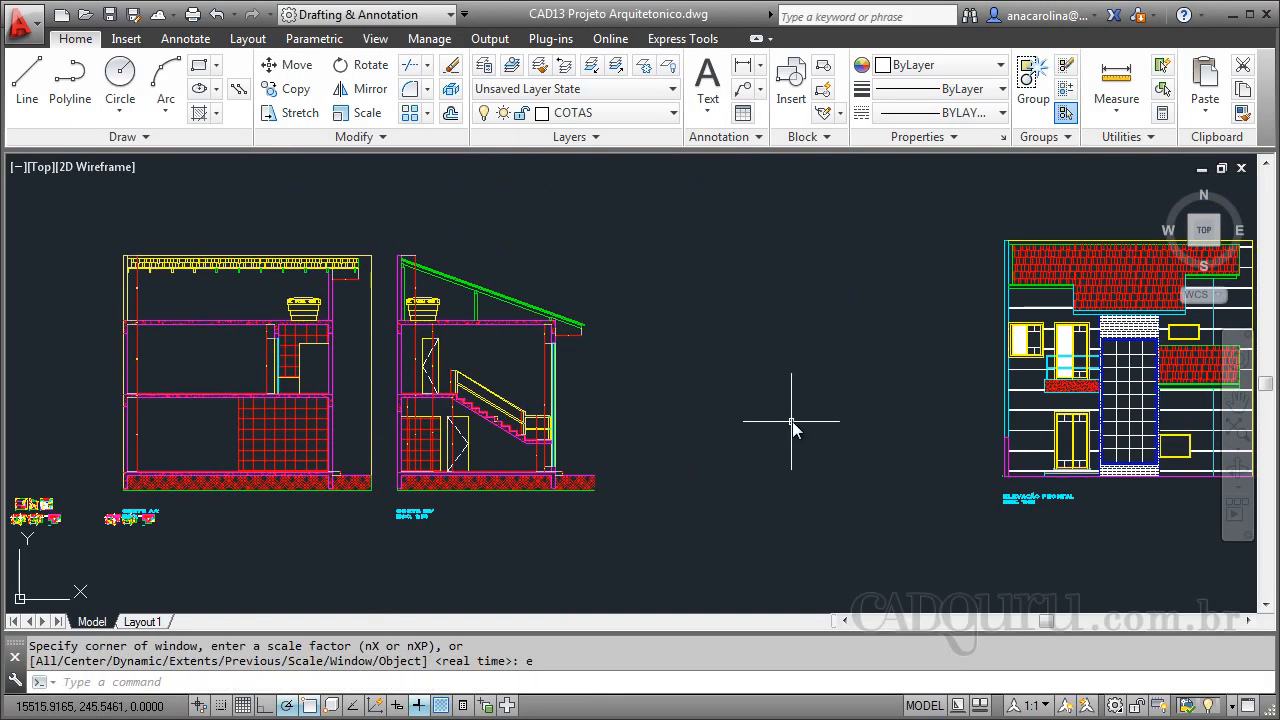
scroll(123, 505, "up", 4)
left_click(215, 562)
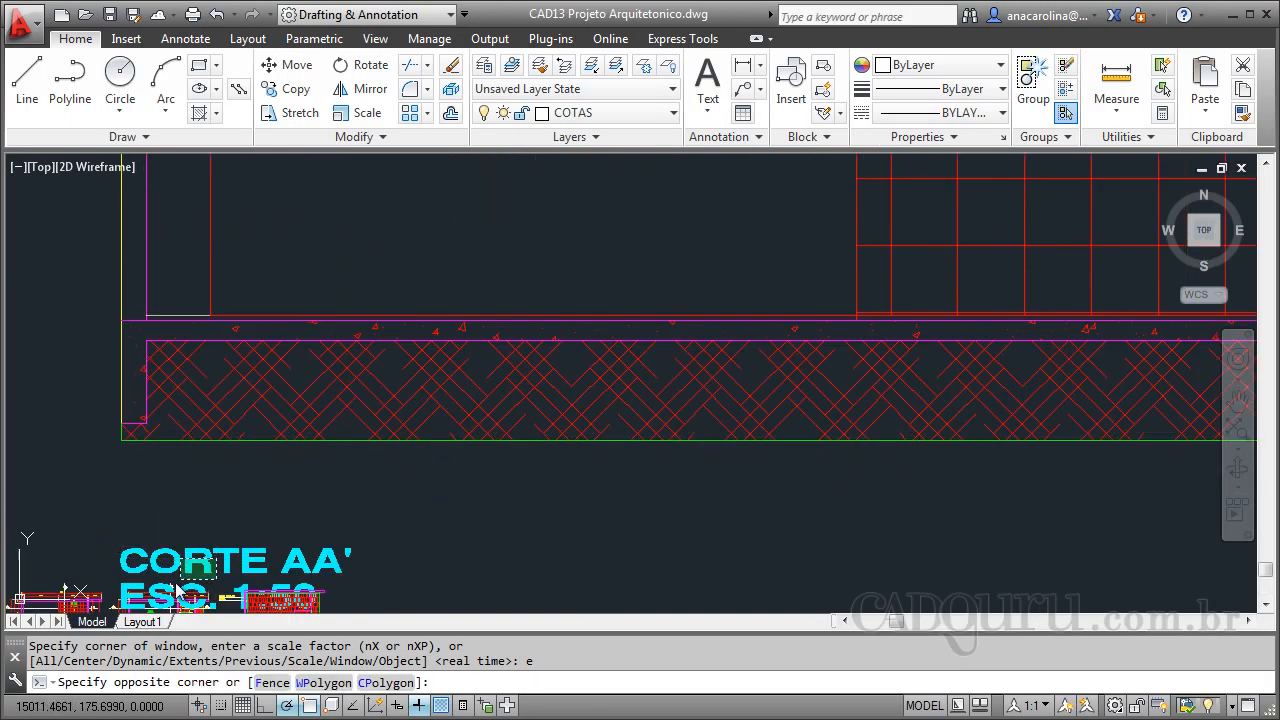
left_click(159, 593)
scroll(263, 480, "down", 6)
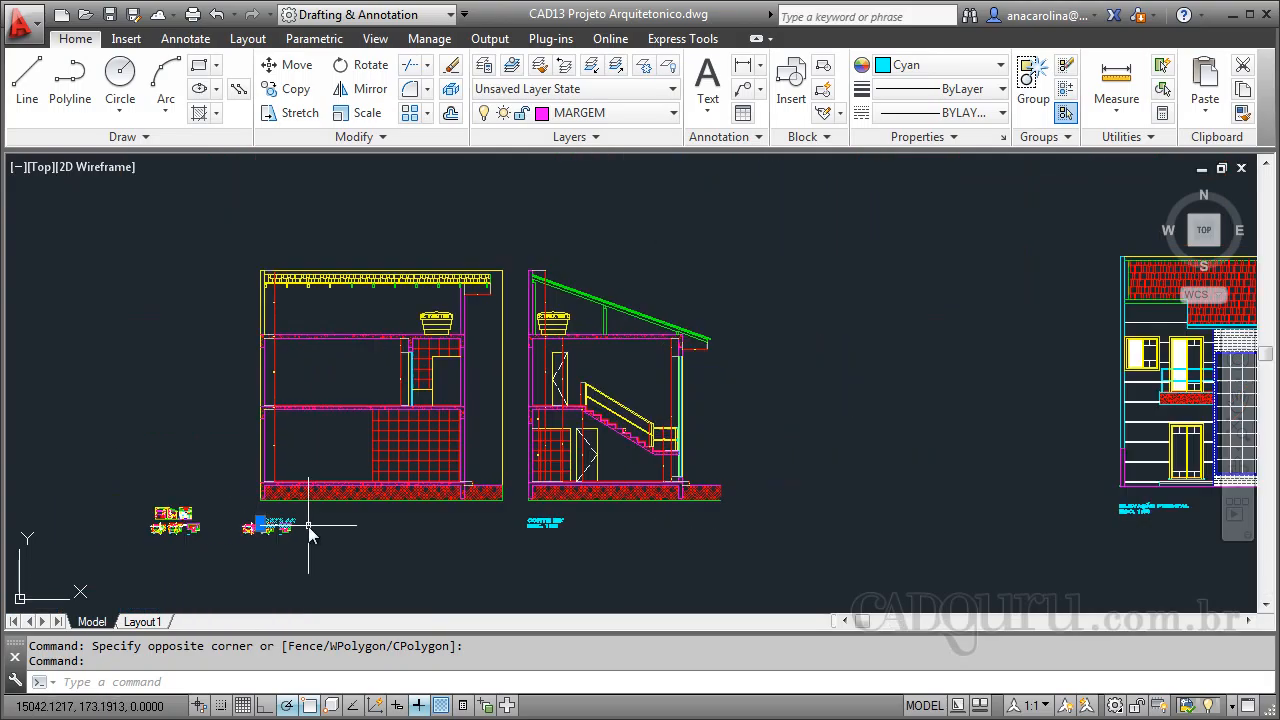
left_click(590, 517)
left_click(529, 556)
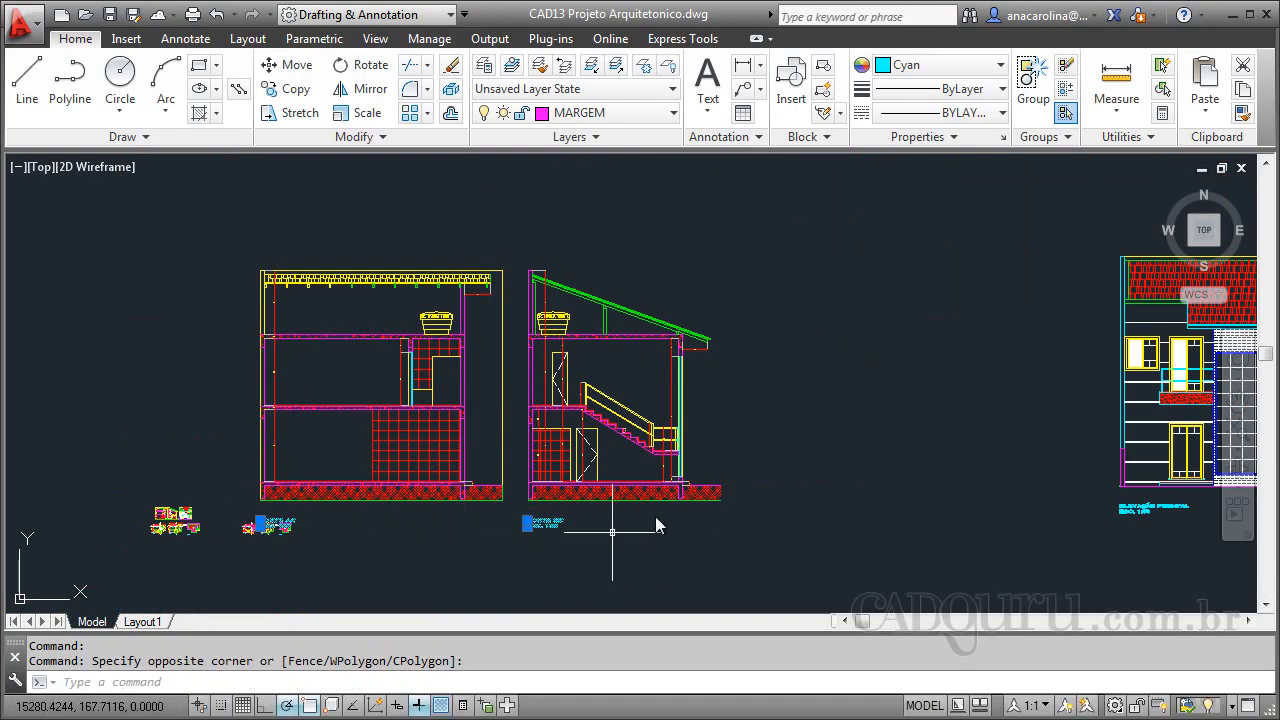
left_click(800, 236)
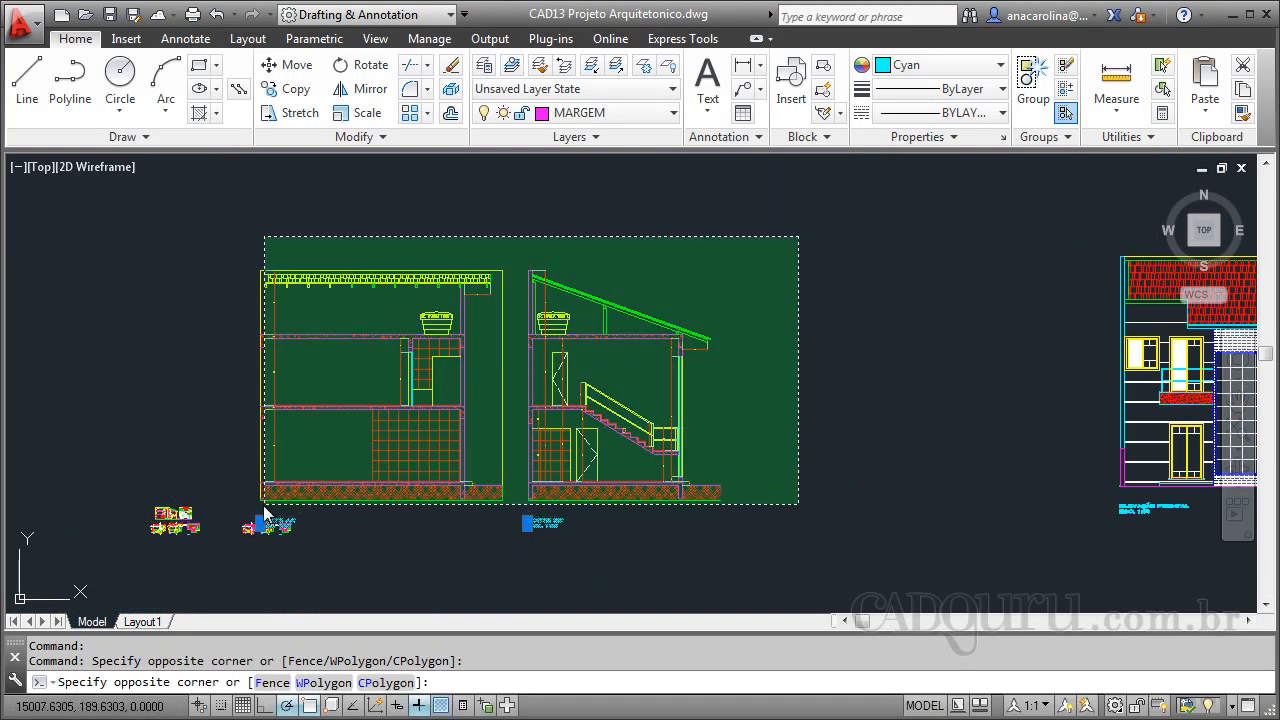
left_click(260, 508)
type("m")
key("Return")
left_click(359, 428)
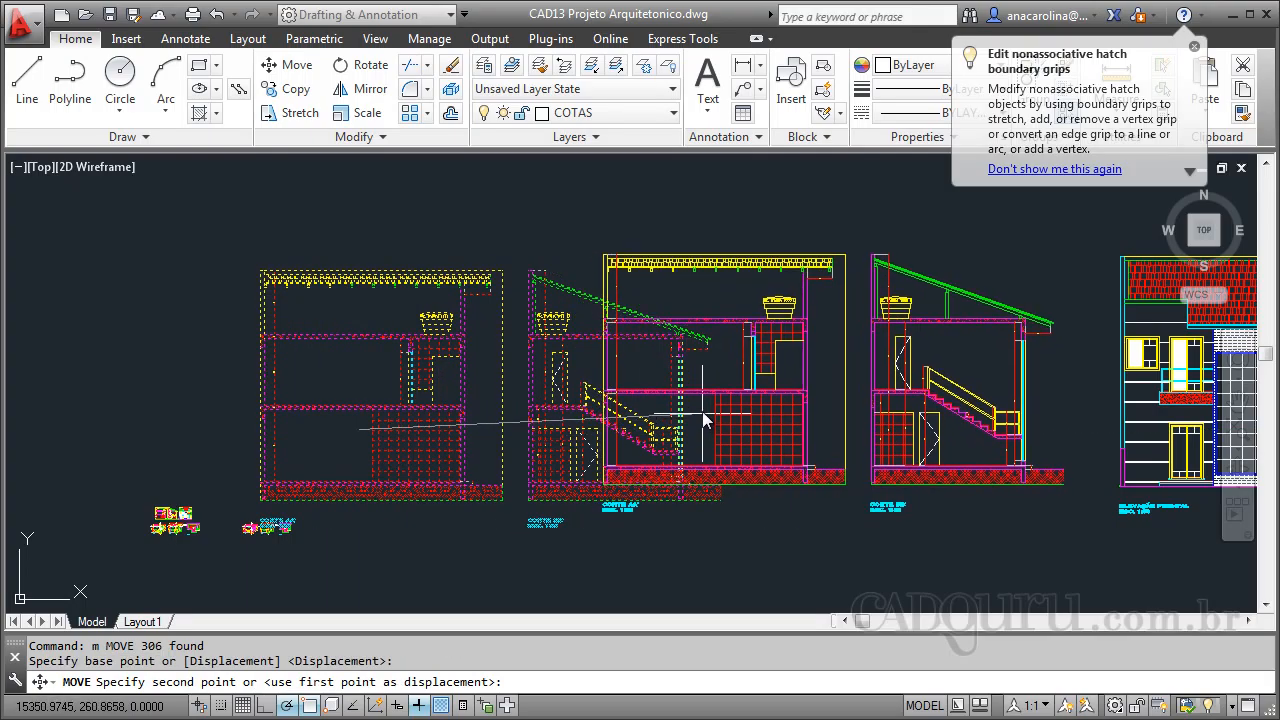
left_click(710, 412)
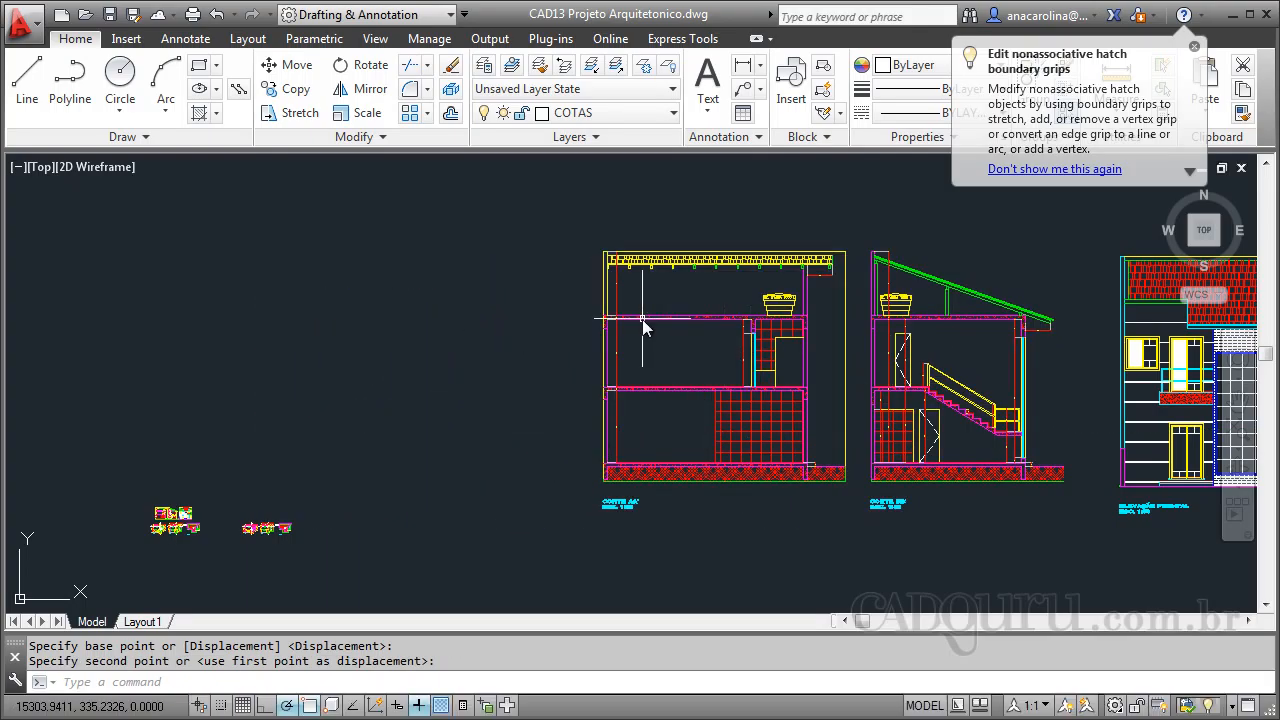
Examine the upper-floor height dimension in the enlarged section AA' to see how scaling affected its text
scroll(645, 325, "up", 6)
scroll(431, 490, "up", 5)
scroll(771, 391, "up", 3)
scroll(666, 337, "up", 5)
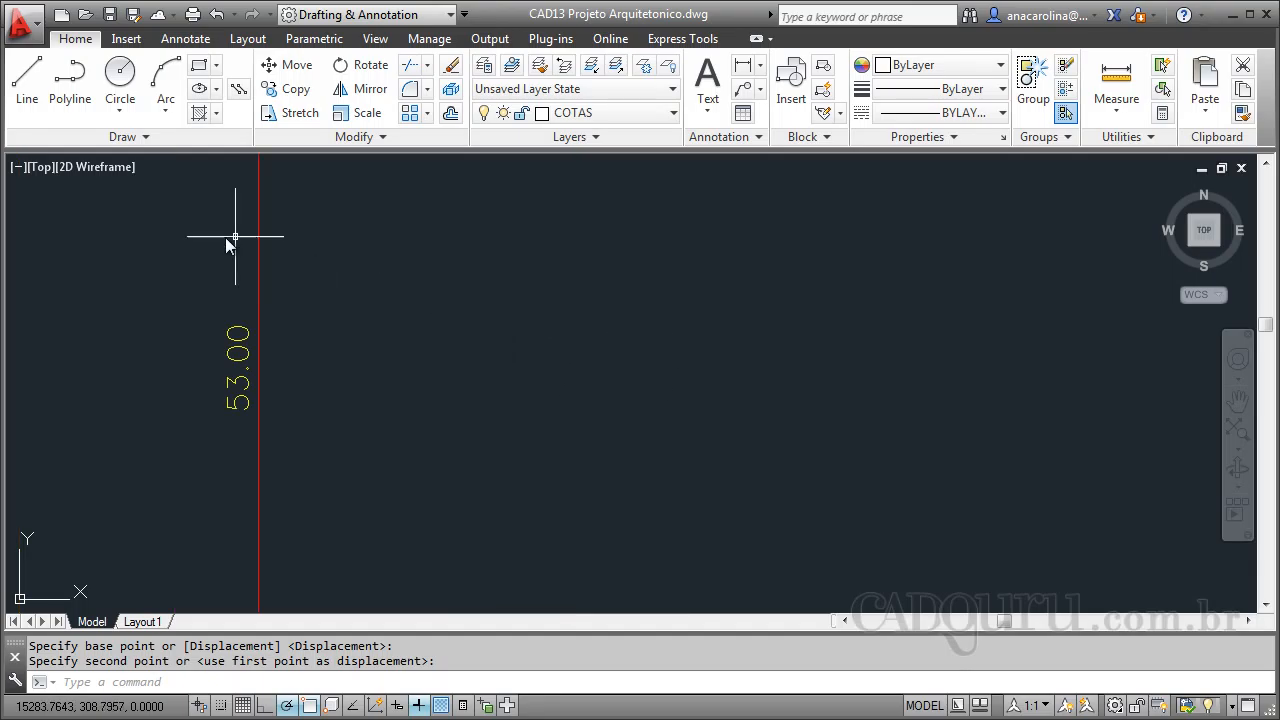
scroll(547, 270, "down", 10)
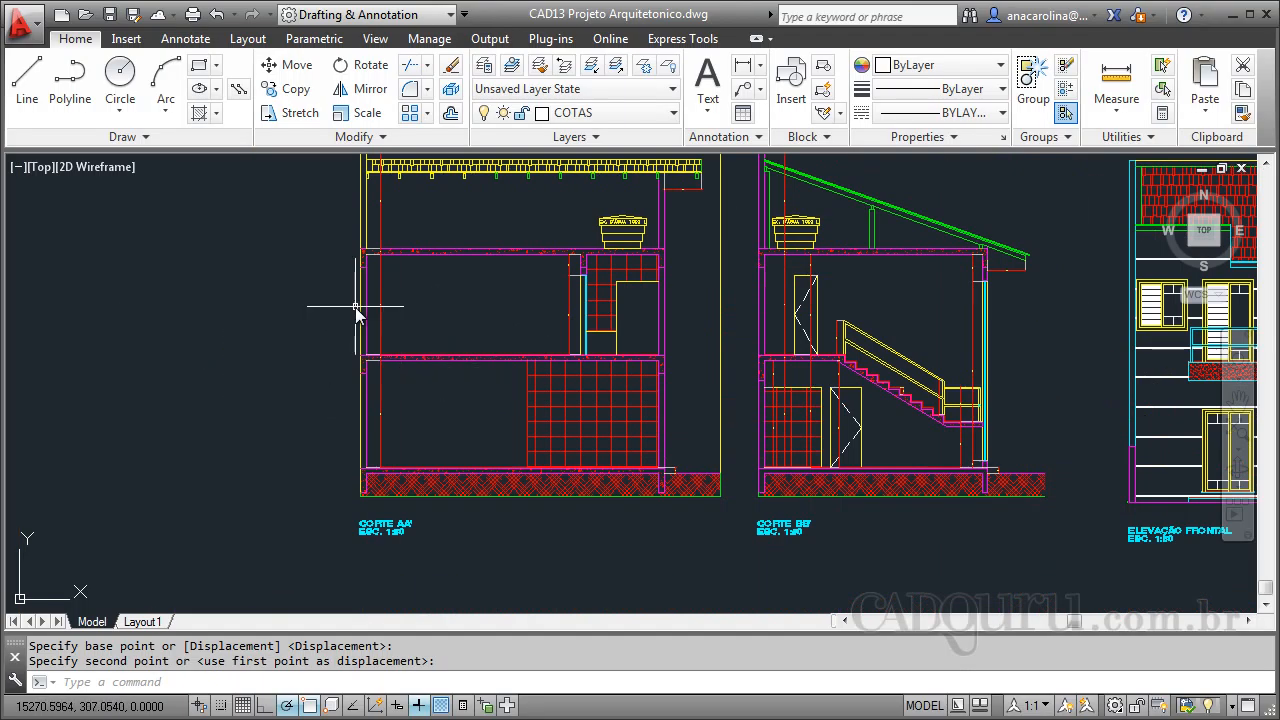
scroll(355, 309, "up", 10)
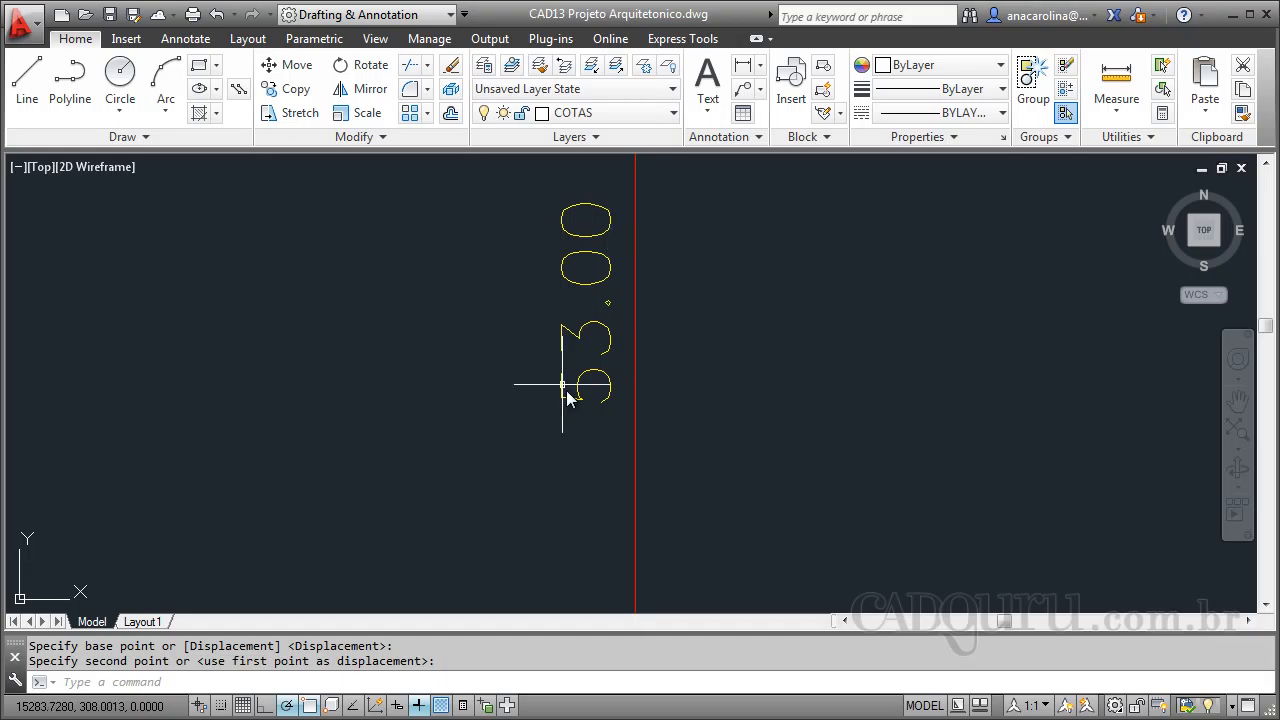
scroll(500, 432, "down", 8)
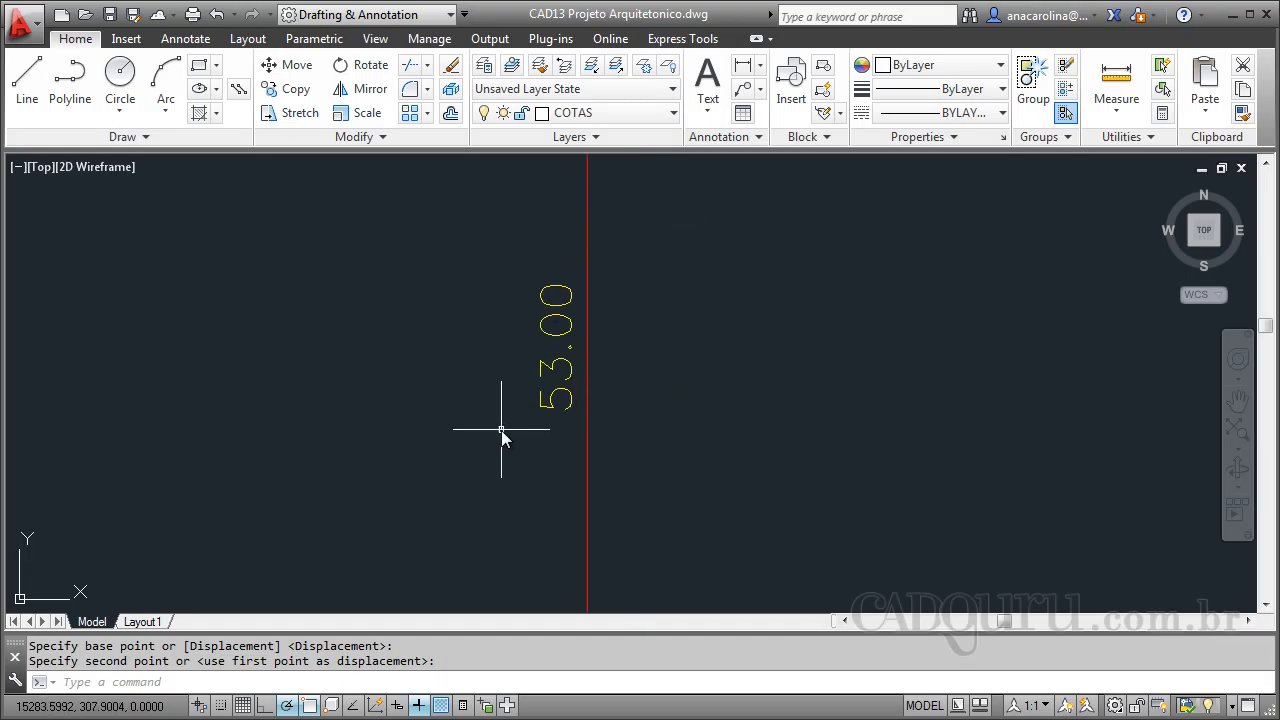
scroll(488, 432, "down", 5)
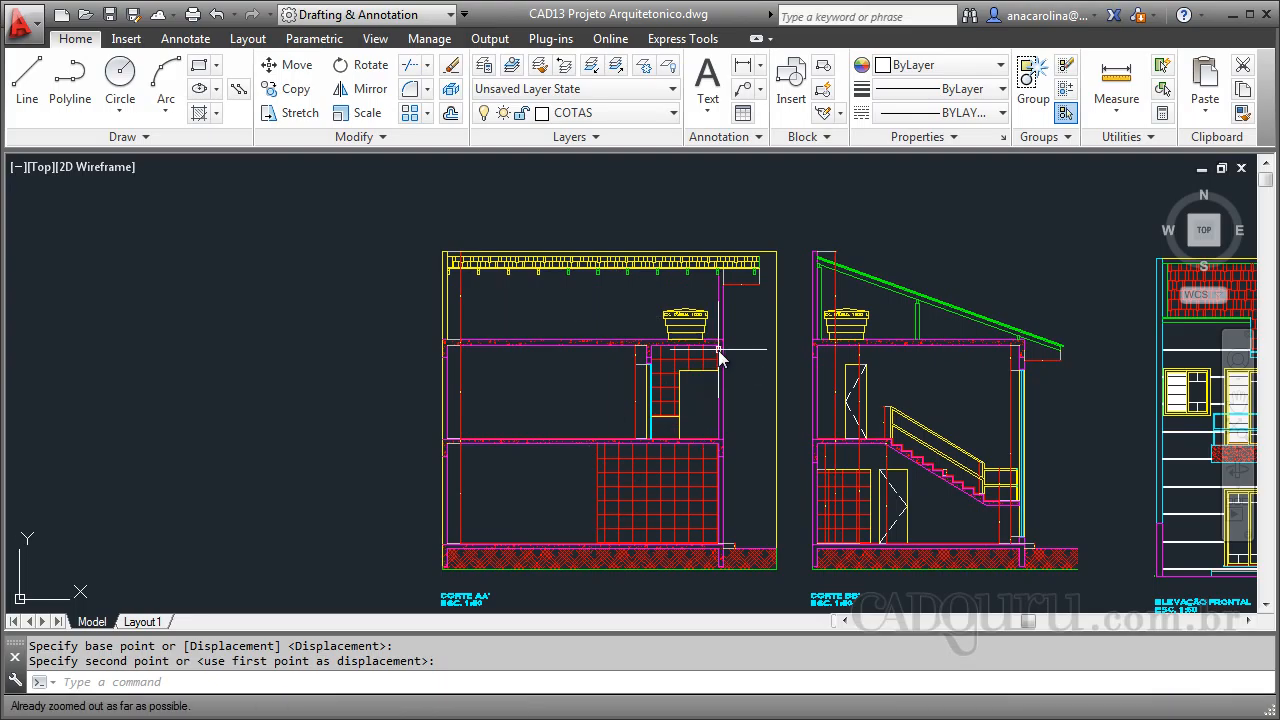
Move the two copied floor plans away from the roof plan into the empty area below section AA'
key("Escape")
type("z")
key("Return")
type("e")
key("Return")
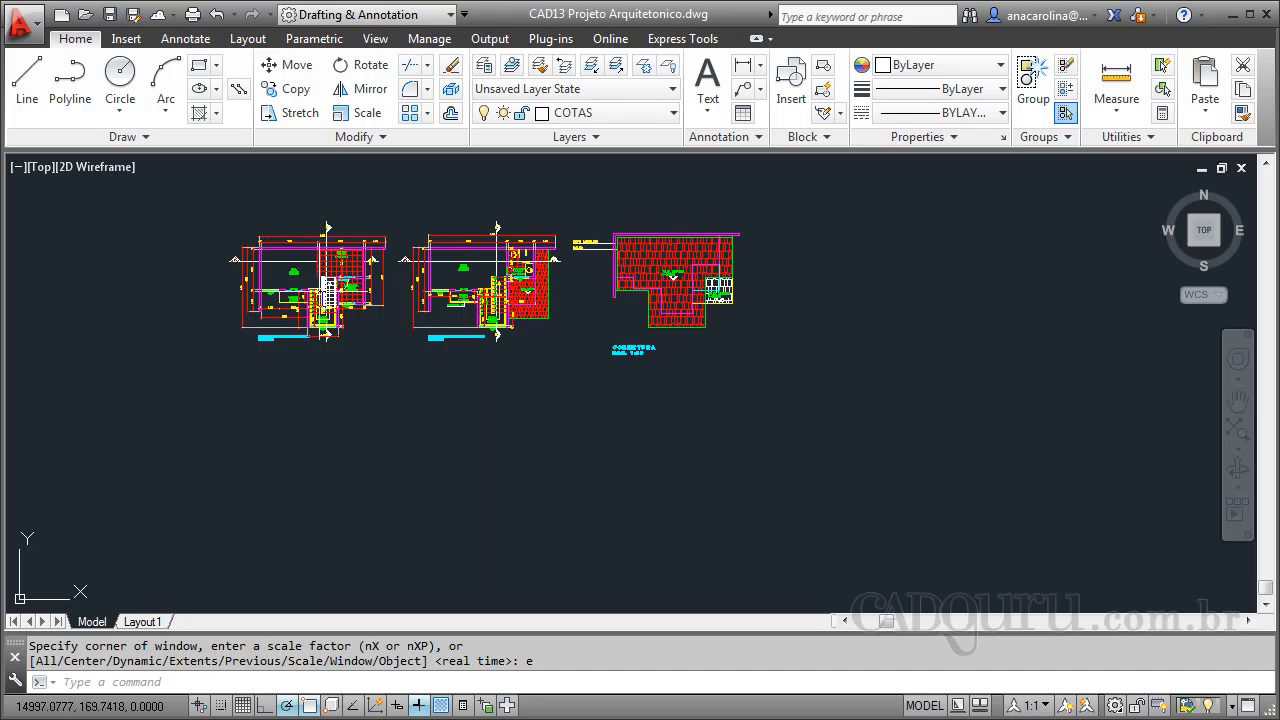
type("m")
key("Return")
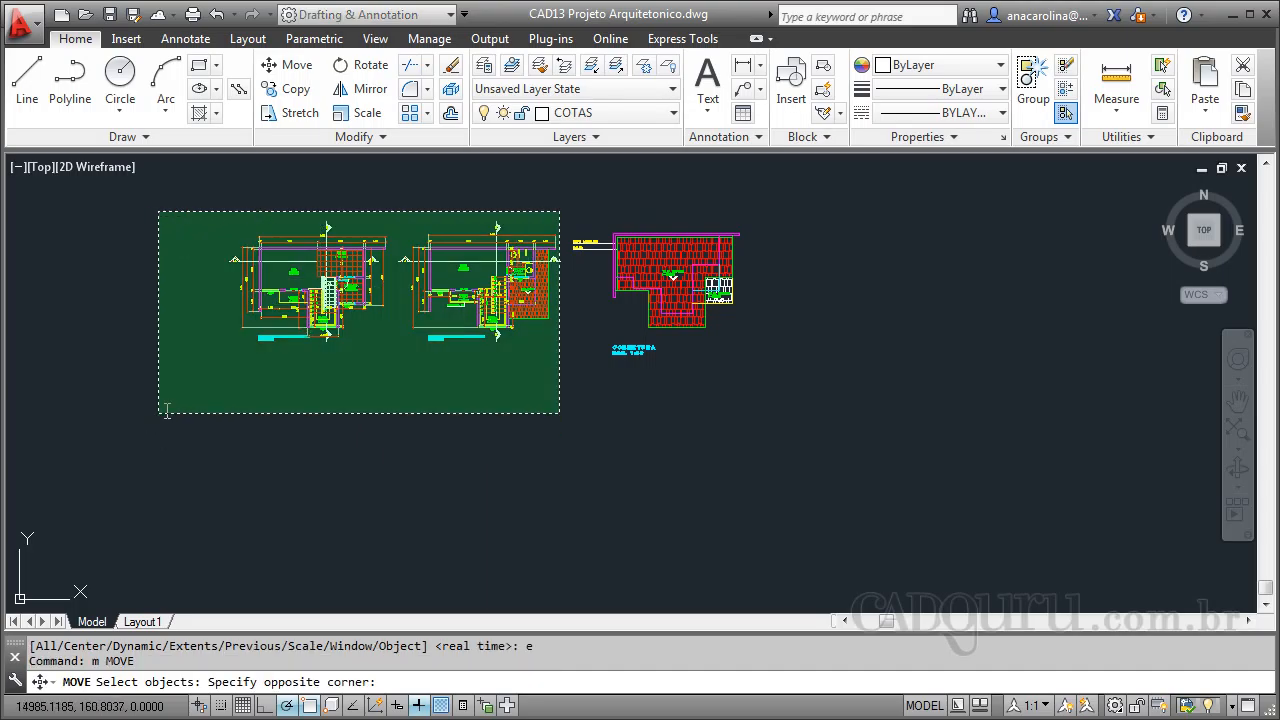
left_click(163, 411)
key("Return")
left_click(316, 331)
scroll(160, 298, "down", 3)
left_click(577, 349)
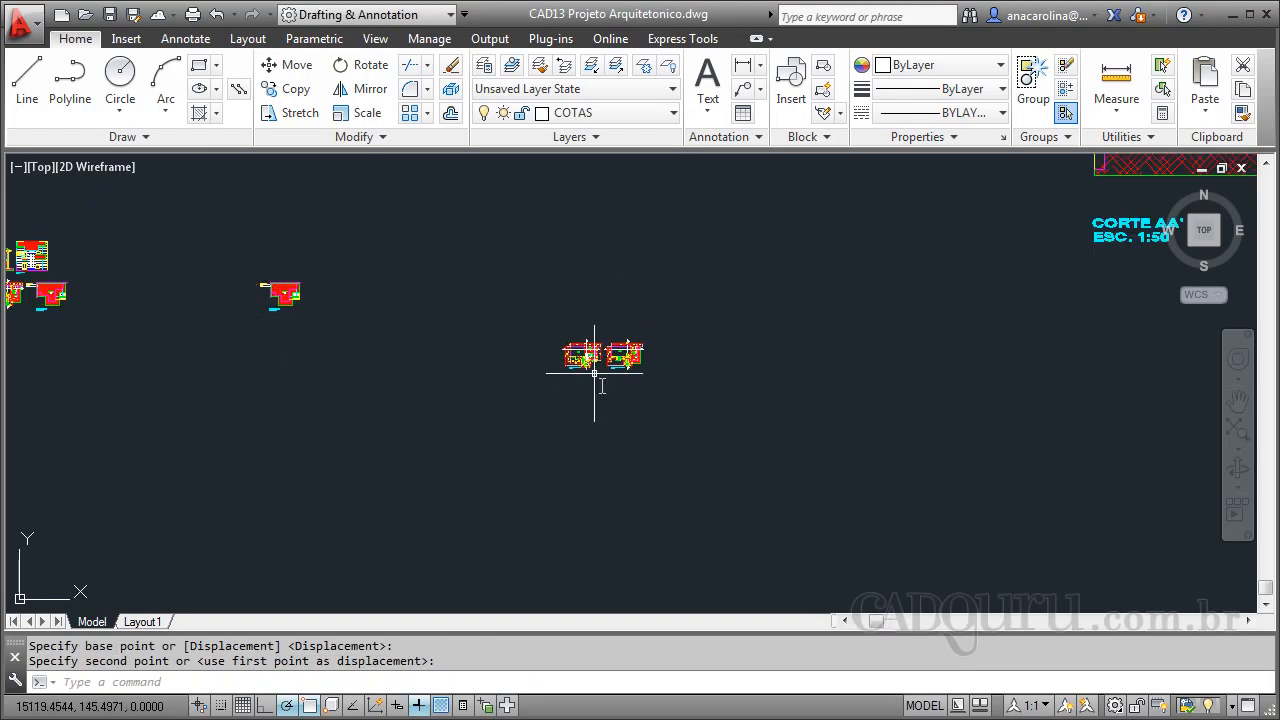
key("Return")
key("Escape")
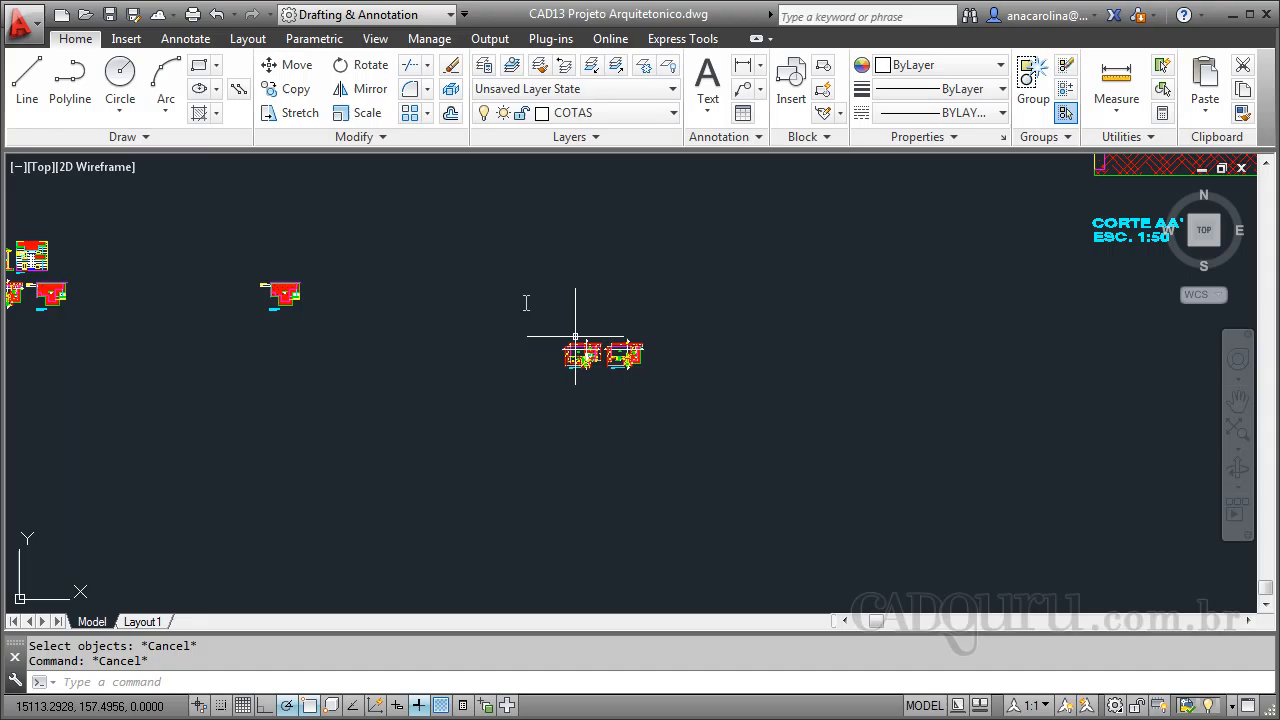
left_click(362, 112)
left_click(571, 350)
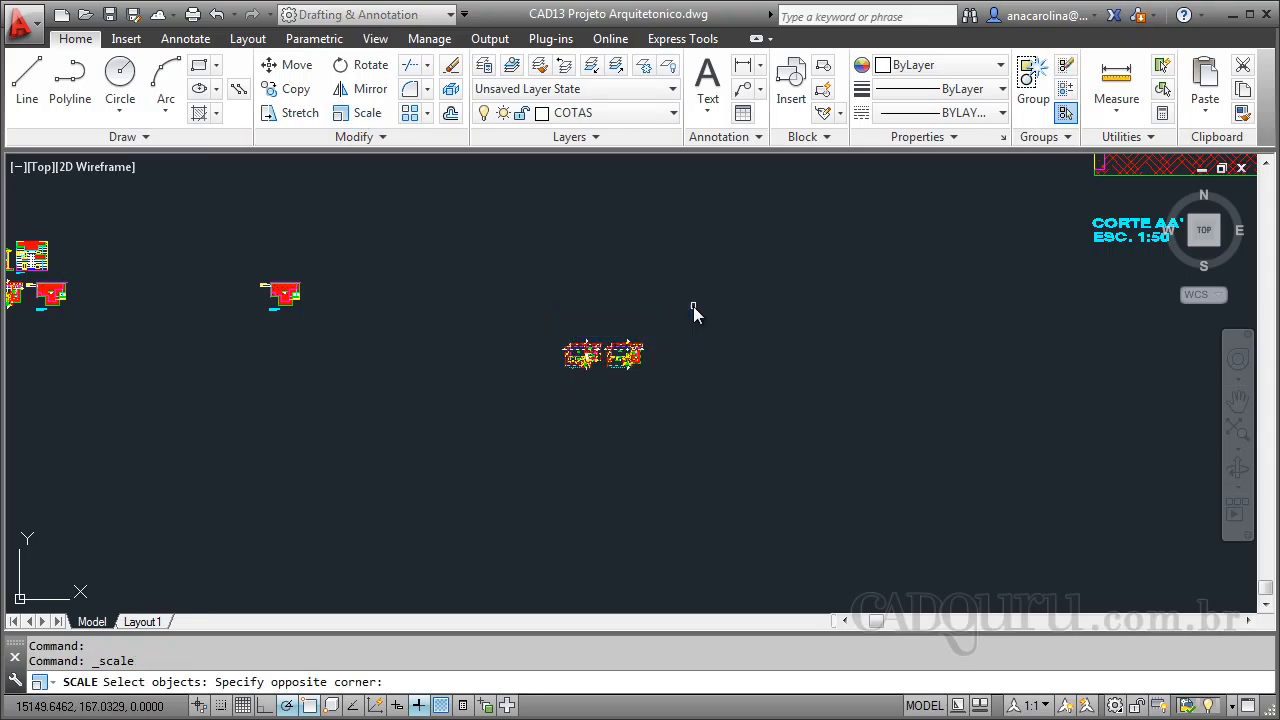
scroll(584, 349, "up", 10)
key("Escape")
Explode the two rows of horizontal dimensions above the living room and kitchen and check that their parts are separate objects
scroll(485, 328, "down", 1)
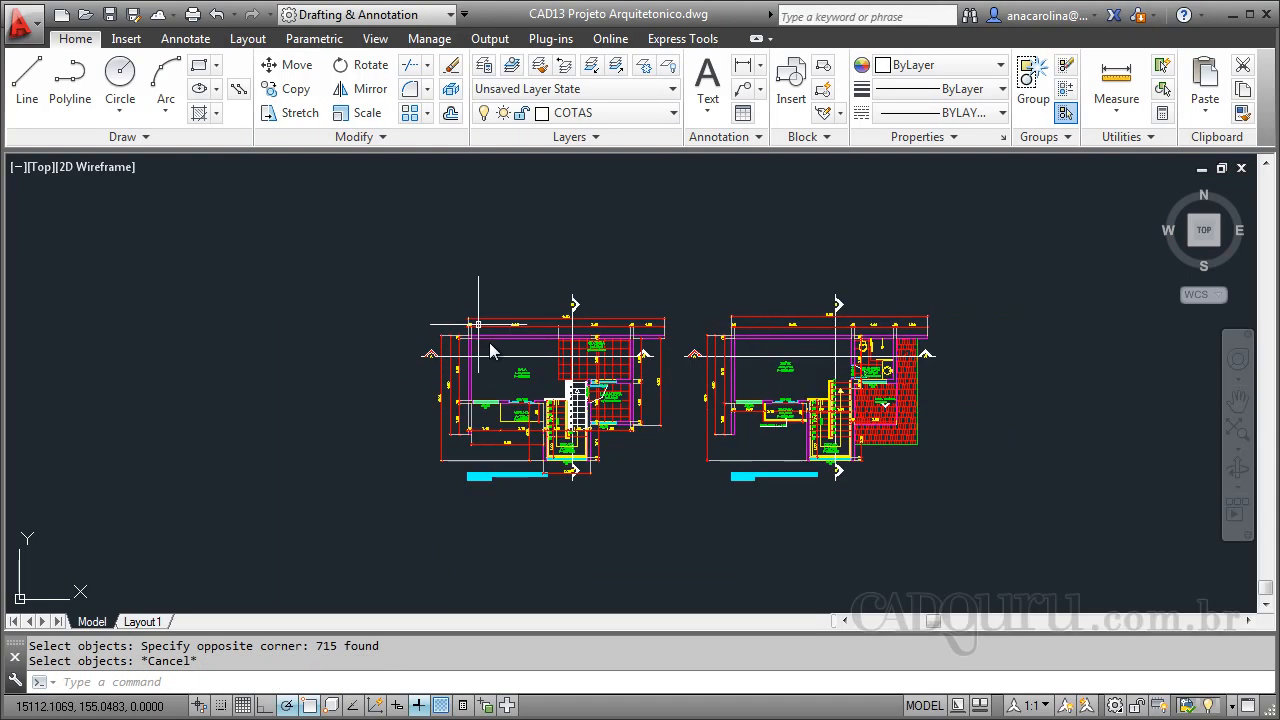
scroll(520, 345, "up", 5)
left_click(660, 237)
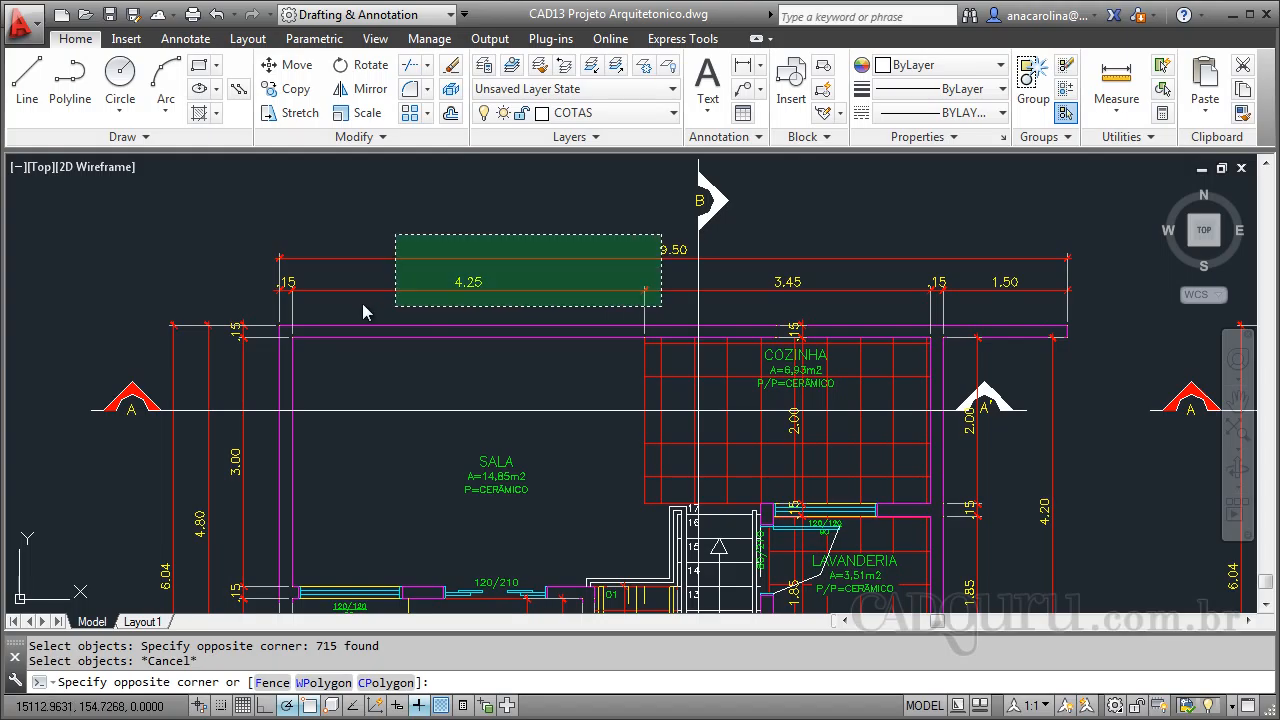
left_click(272, 287)
left_click(1025, 230)
left_click(898, 320)
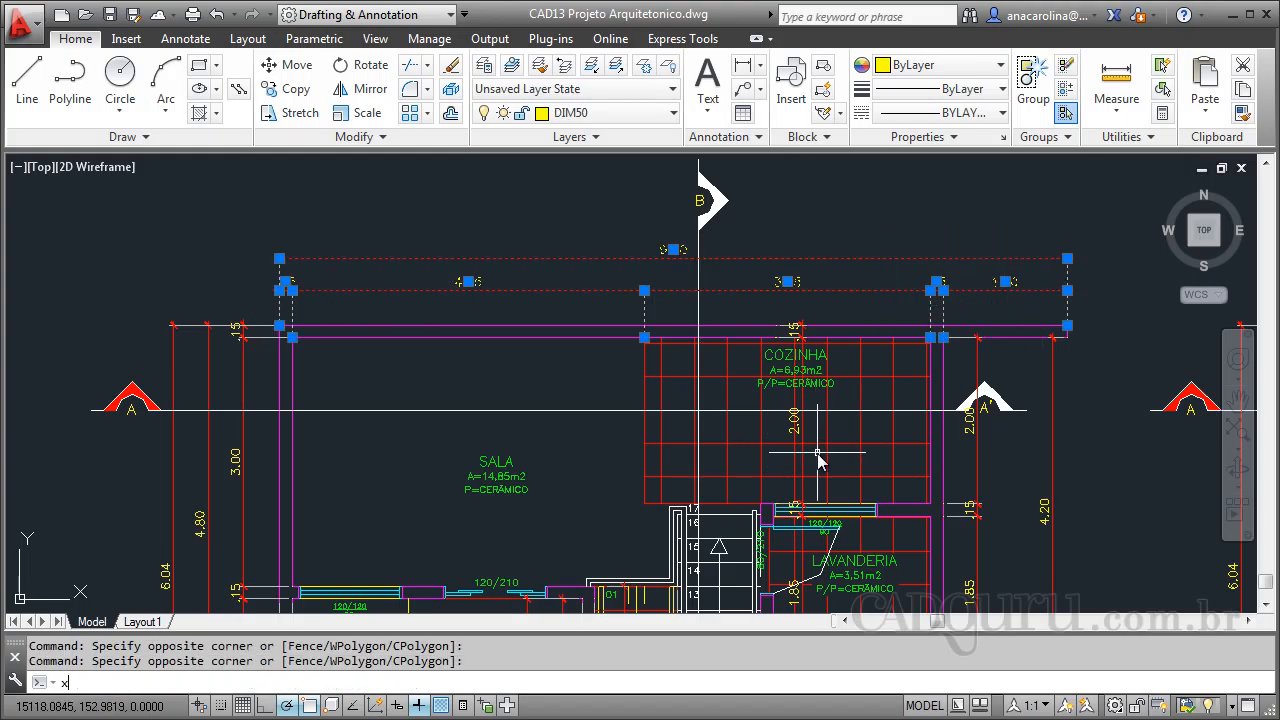
key("Return")
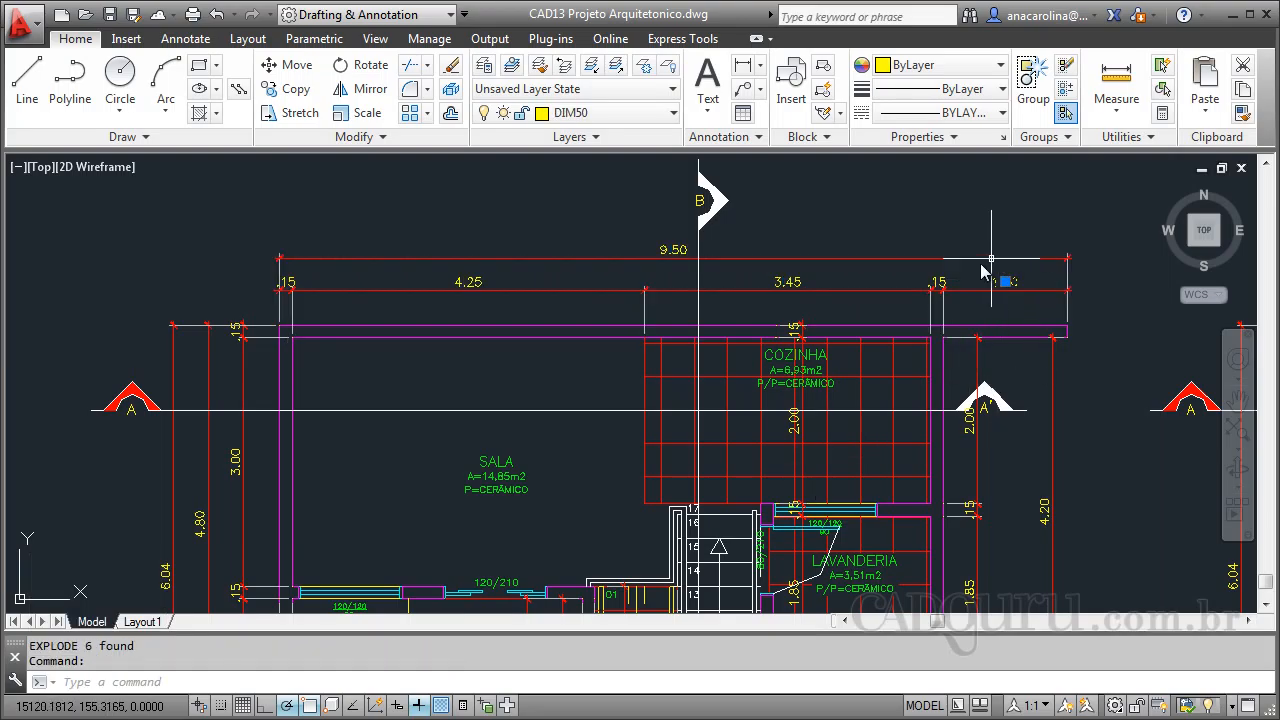
key("Escape")
left_click(748, 258)
key("Escape")
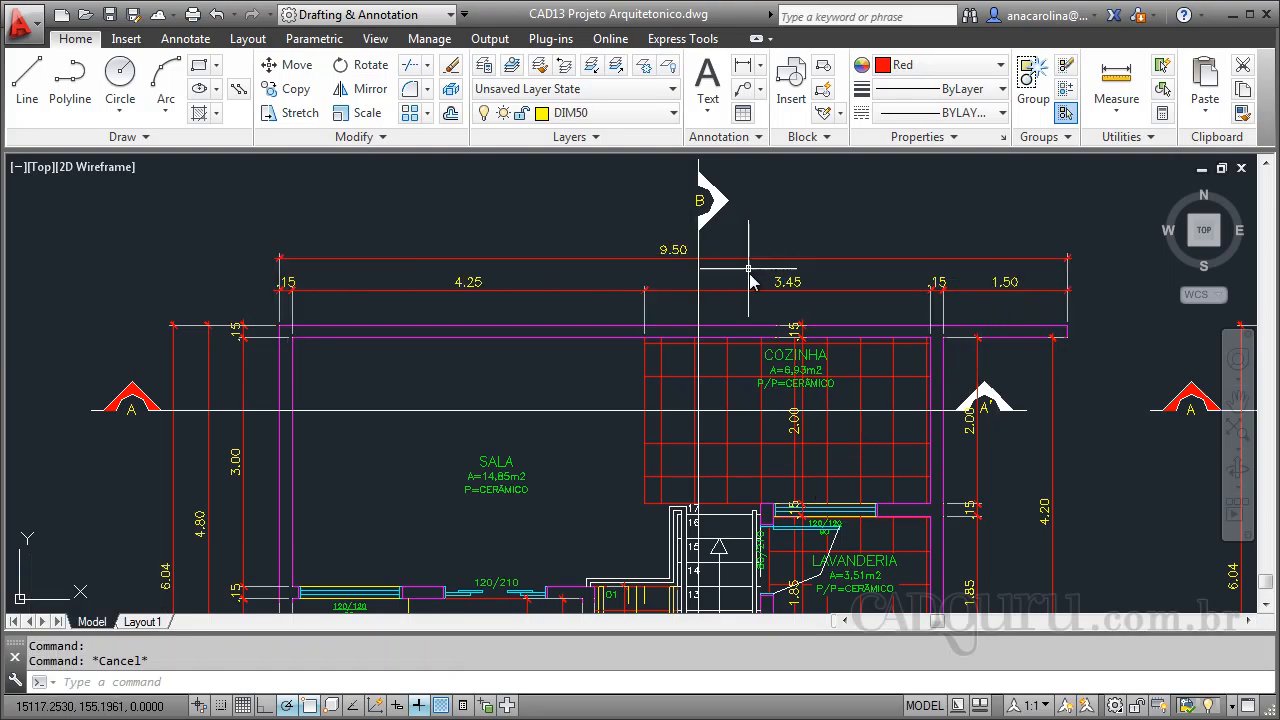
Explode the vertical dimensions alongside the kitchen and laundry on the plan's outer side
scroll(737, 280, "down", 4)
scroll(681, 297, "up", 5)
left_click(870, 325)
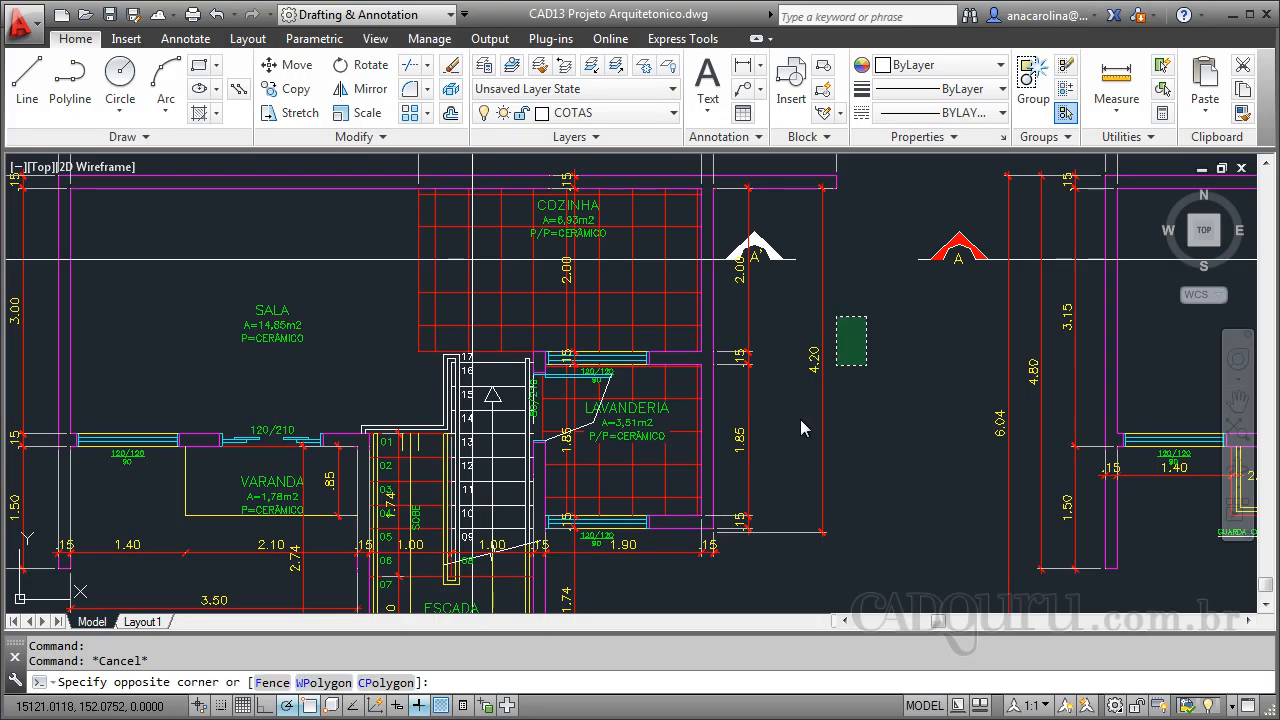
left_click(737, 560)
type("s")
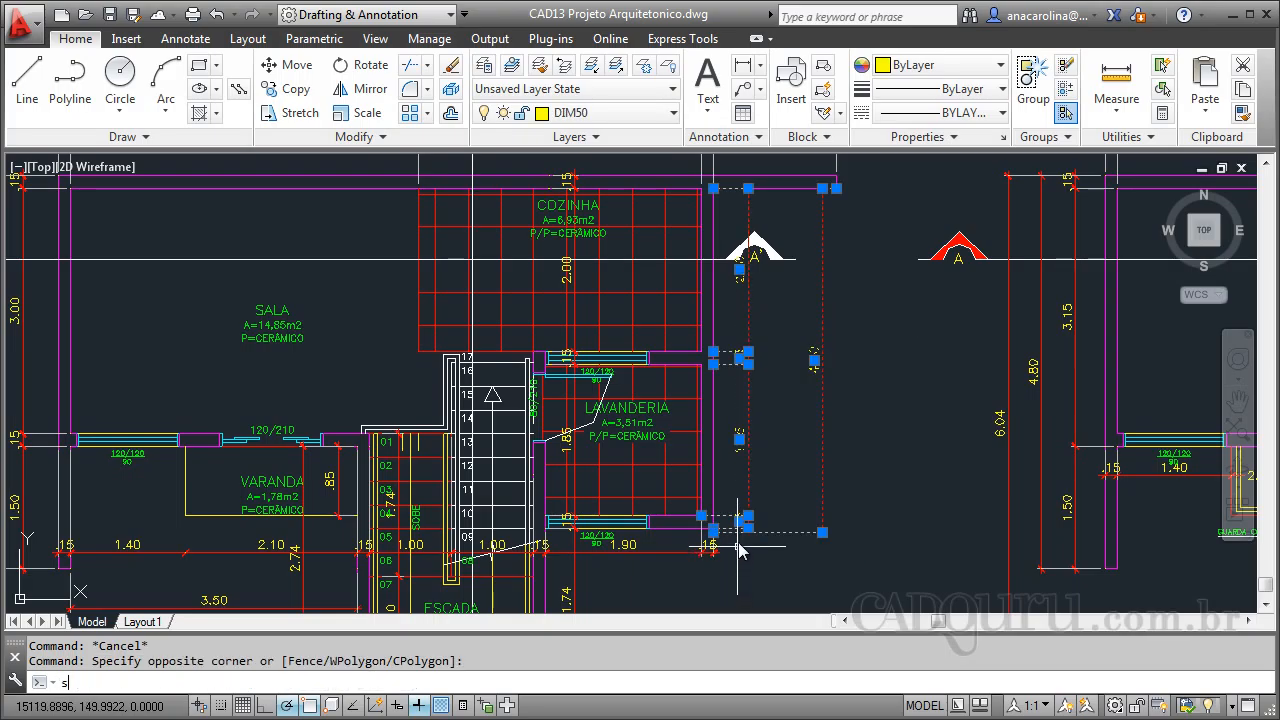
key("BackSpace")
type("x")
key("Return")
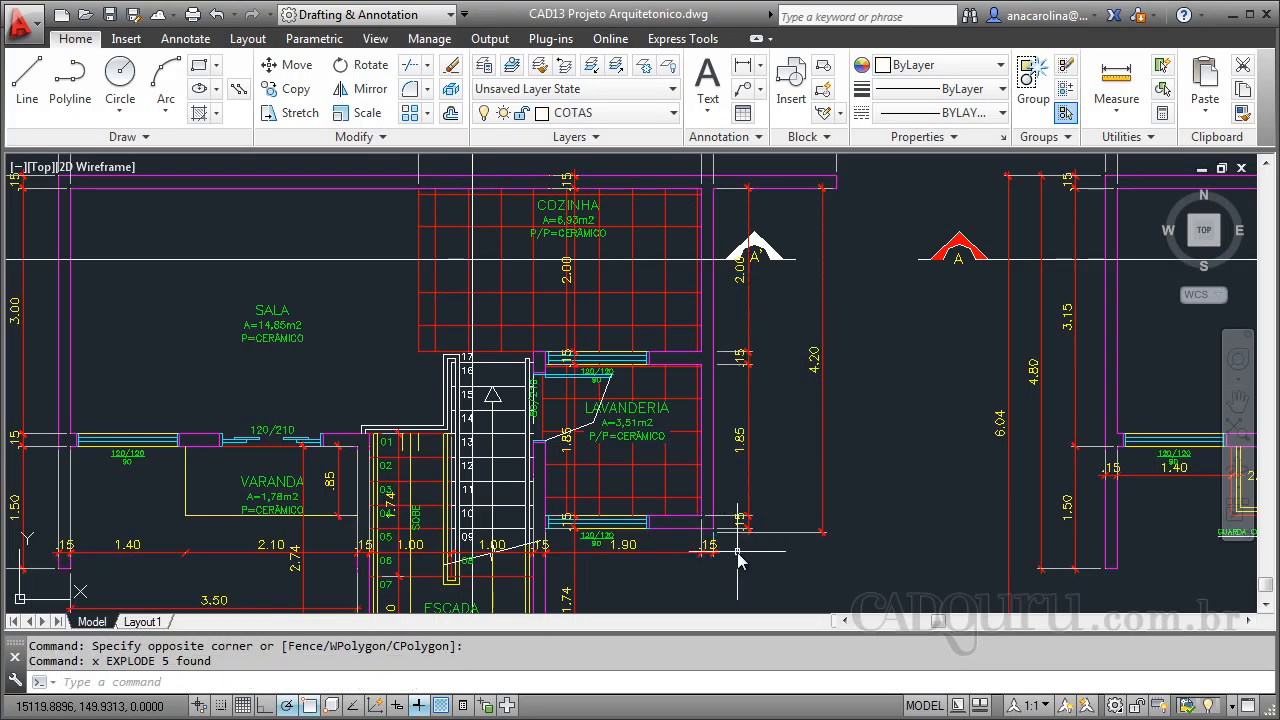
Explode the dimensions in the row just below the laundry, including the adjoining 0.15 wall and 1.00 stair dimensions
left_click(737, 560)
left_click(545, 600)
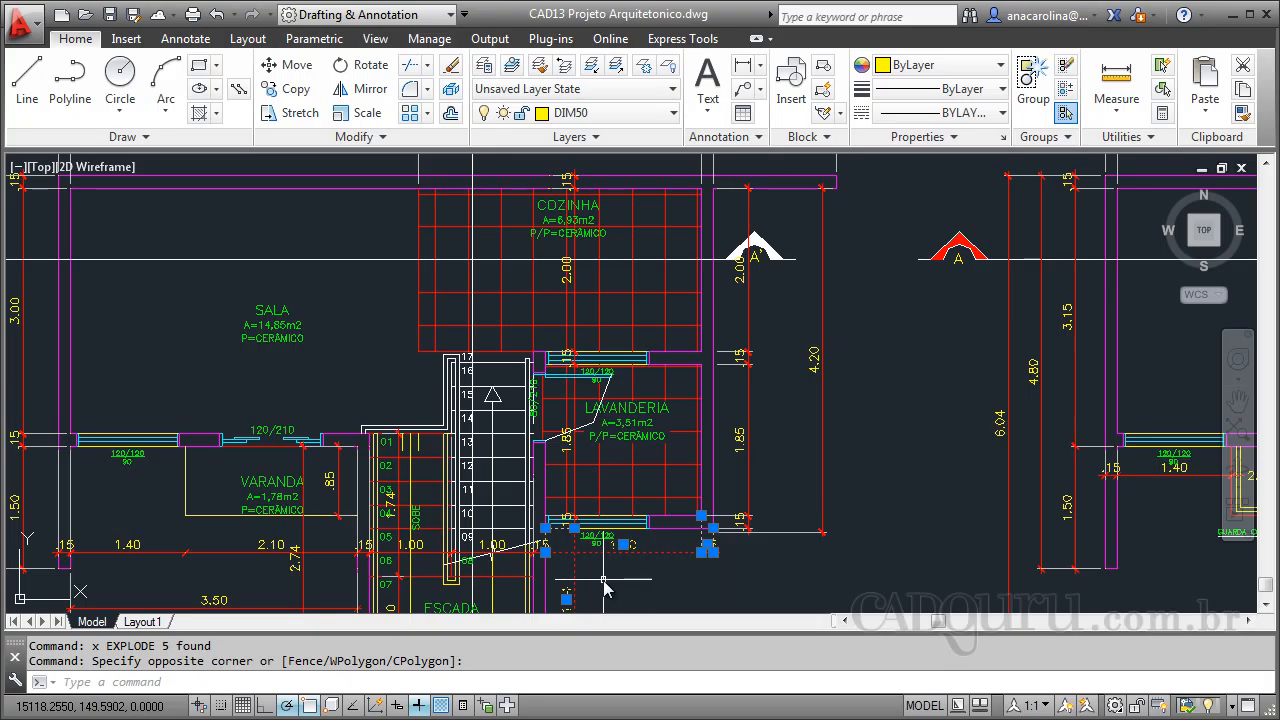
scroll(543, 571, "up", 6)
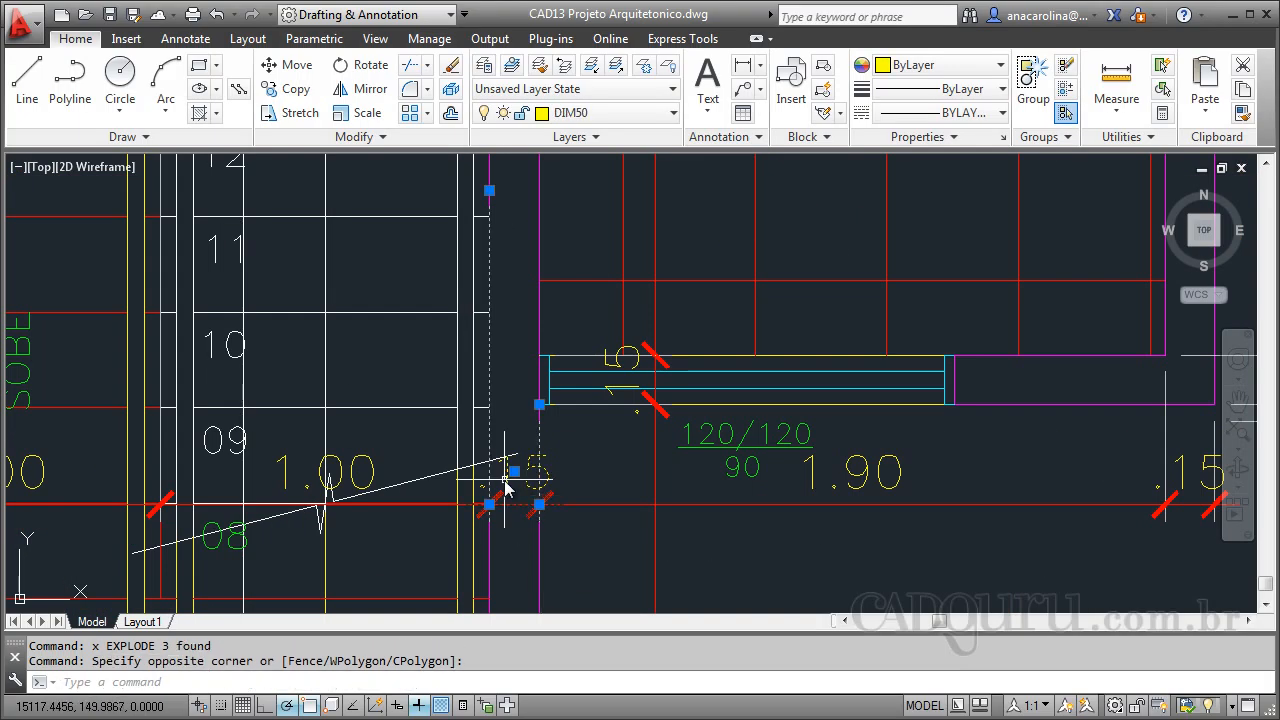
type("x")
key("space")
left_click(349, 460)
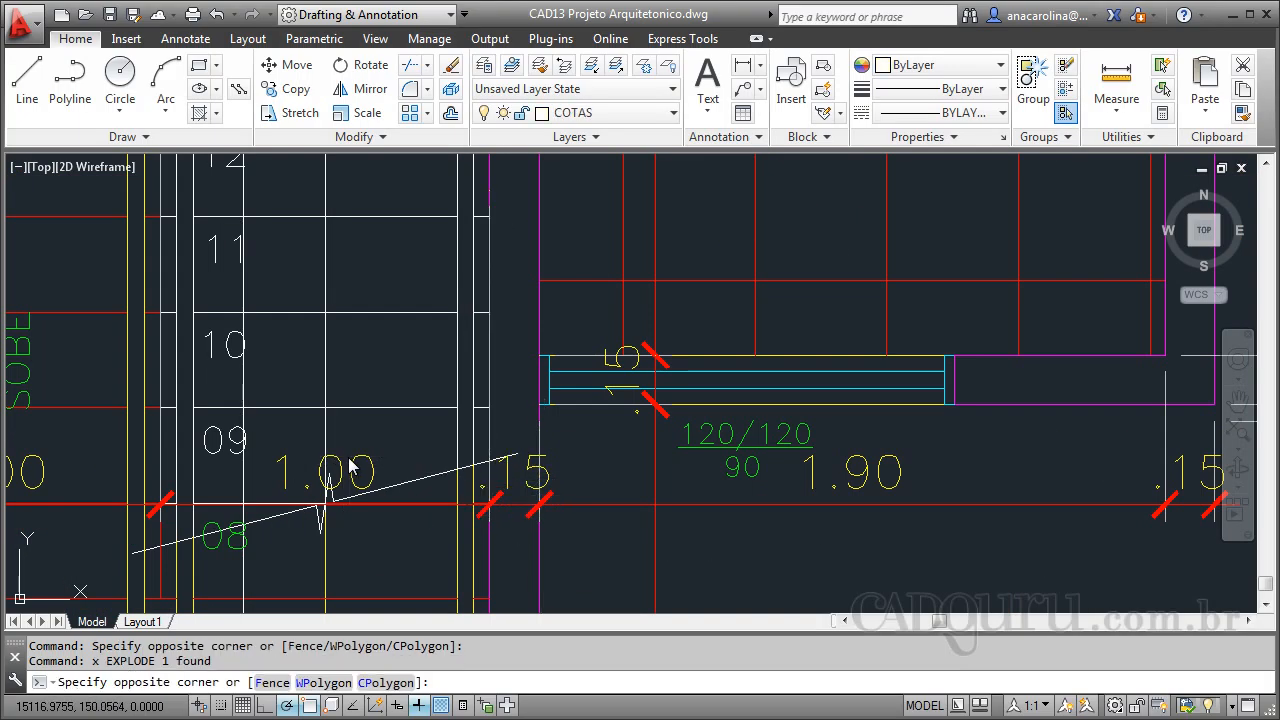
left_click(339, 466)
type("x")
key("space")
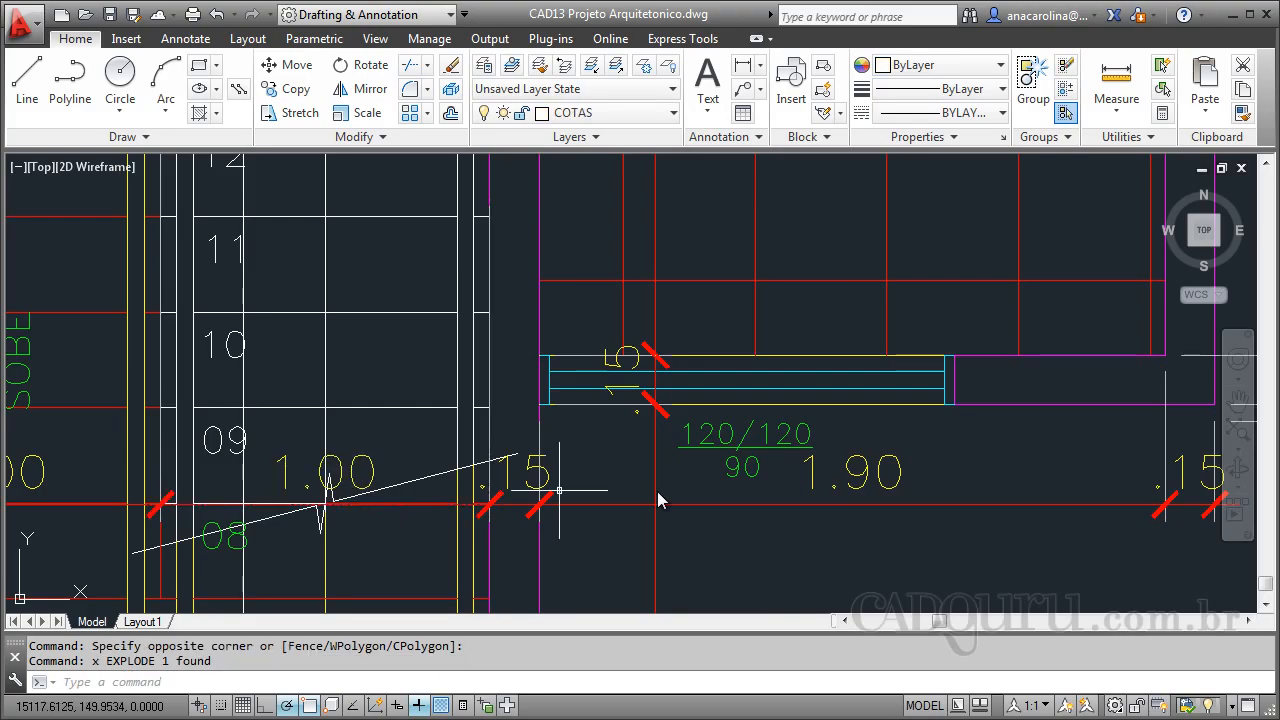
Explode the 1.00 dimension across the stair's 01–07 flight and the adjoining 0.15 wall dimension beside the veranda
scroll(848, 490, "down", 4)
scroll(370, 480, "up", 4)
scroll(775, 478, "down", 2)
left_click(776, 482)
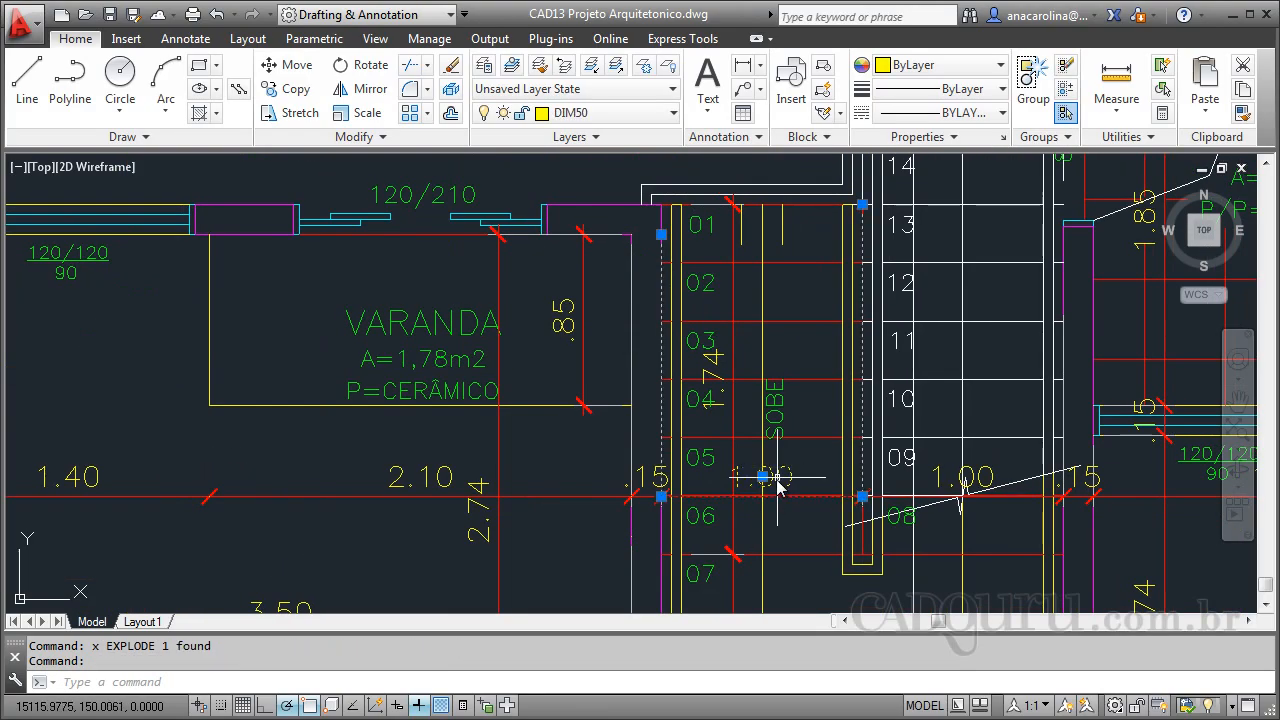
key("Escape")
left_click(648, 478)
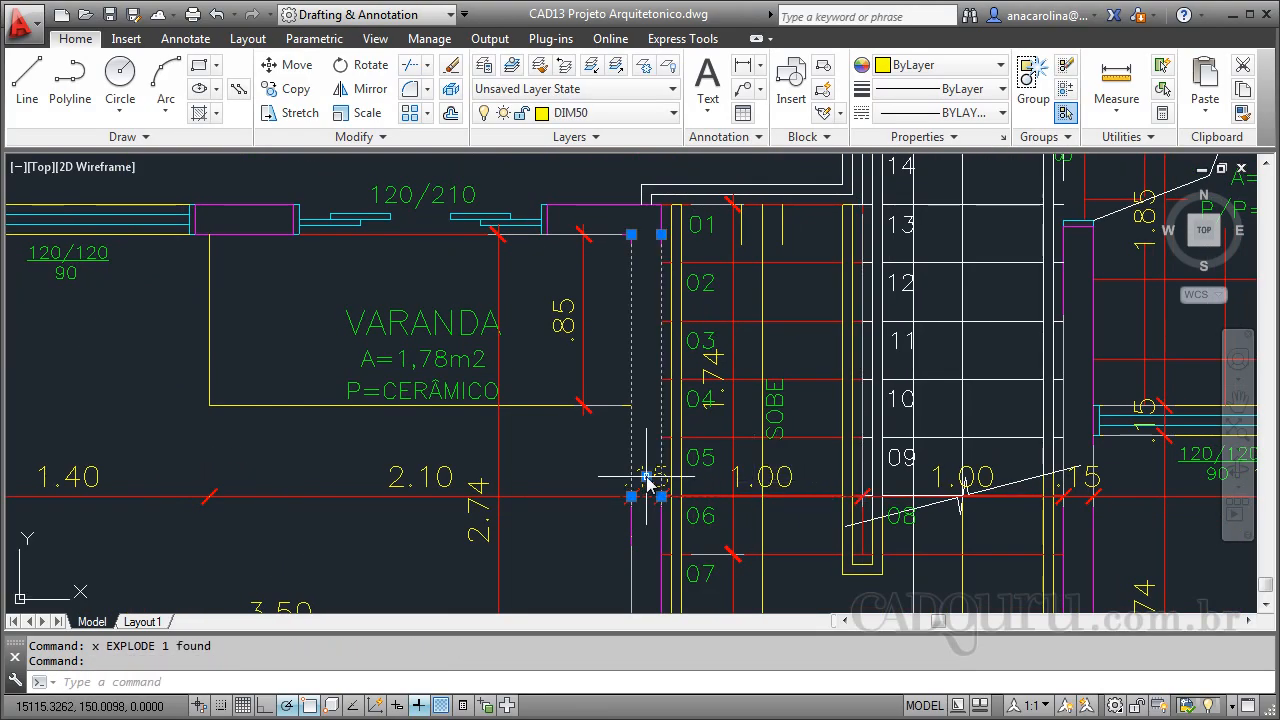
mouse_move(648, 480)
key("Escape")
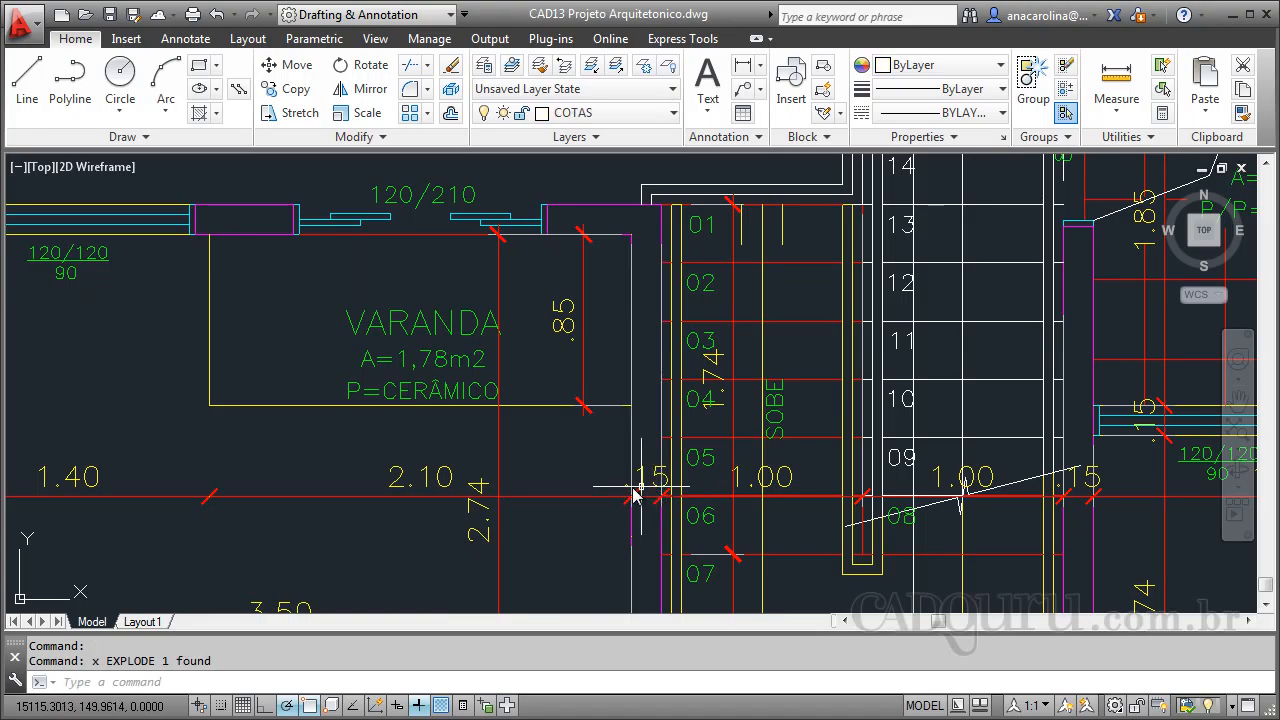
Scale both copied floor plans by a factor of 20 from a base point above the ground floor plan's upper-left corner
scroll(640, 503, "down", 3)
scroll(409, 357, "down", 5)
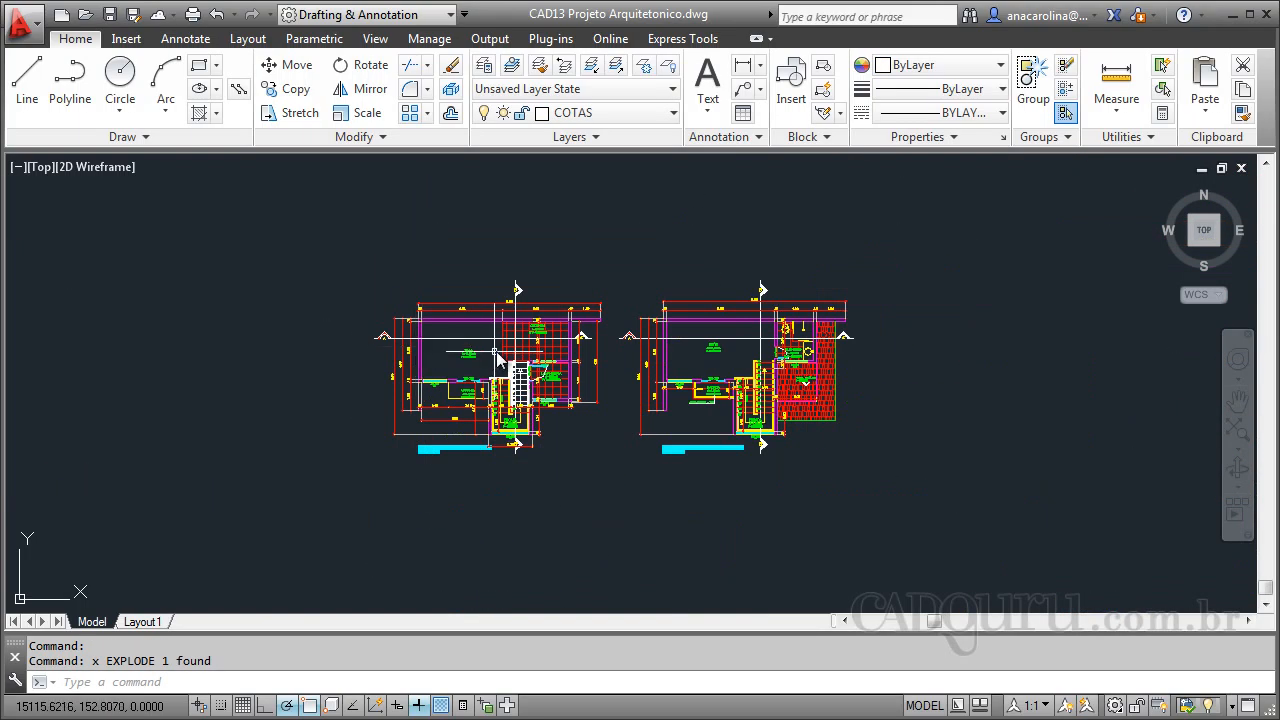
scroll(497, 355, "up", 3)
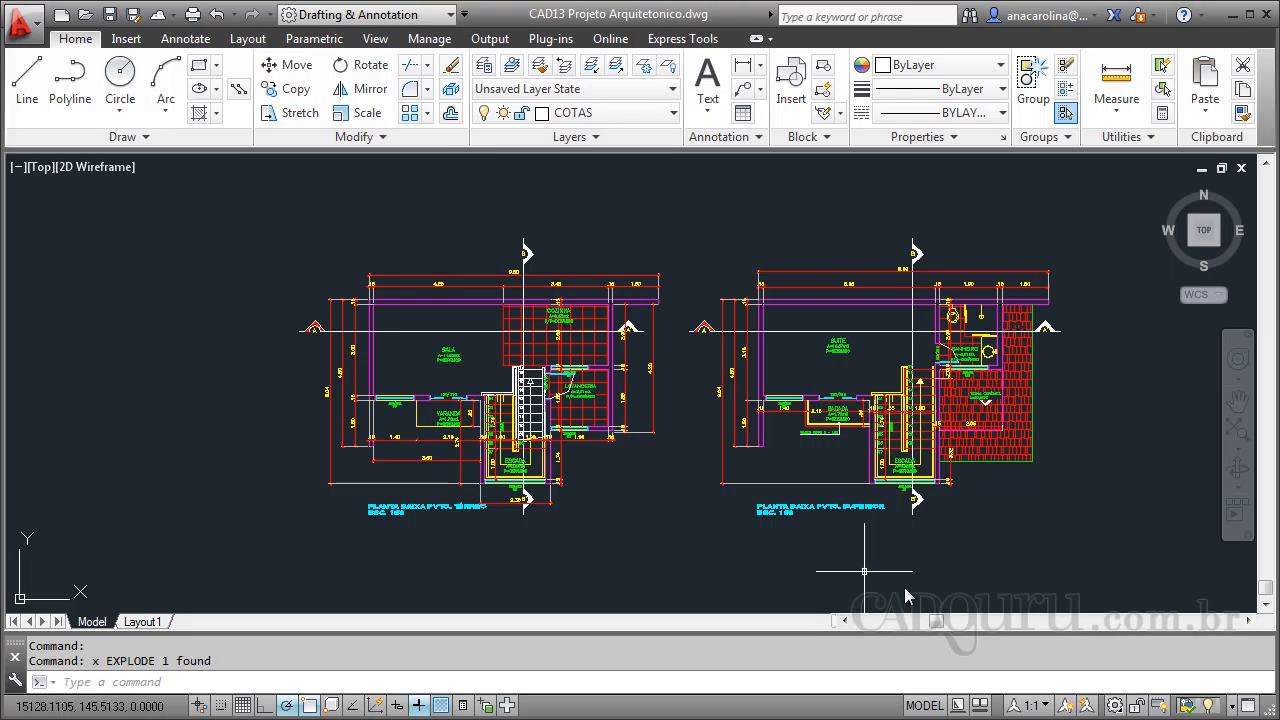
left_click(362, 113)
scroll(229, 409, "down", 1)
left_click(290, 537)
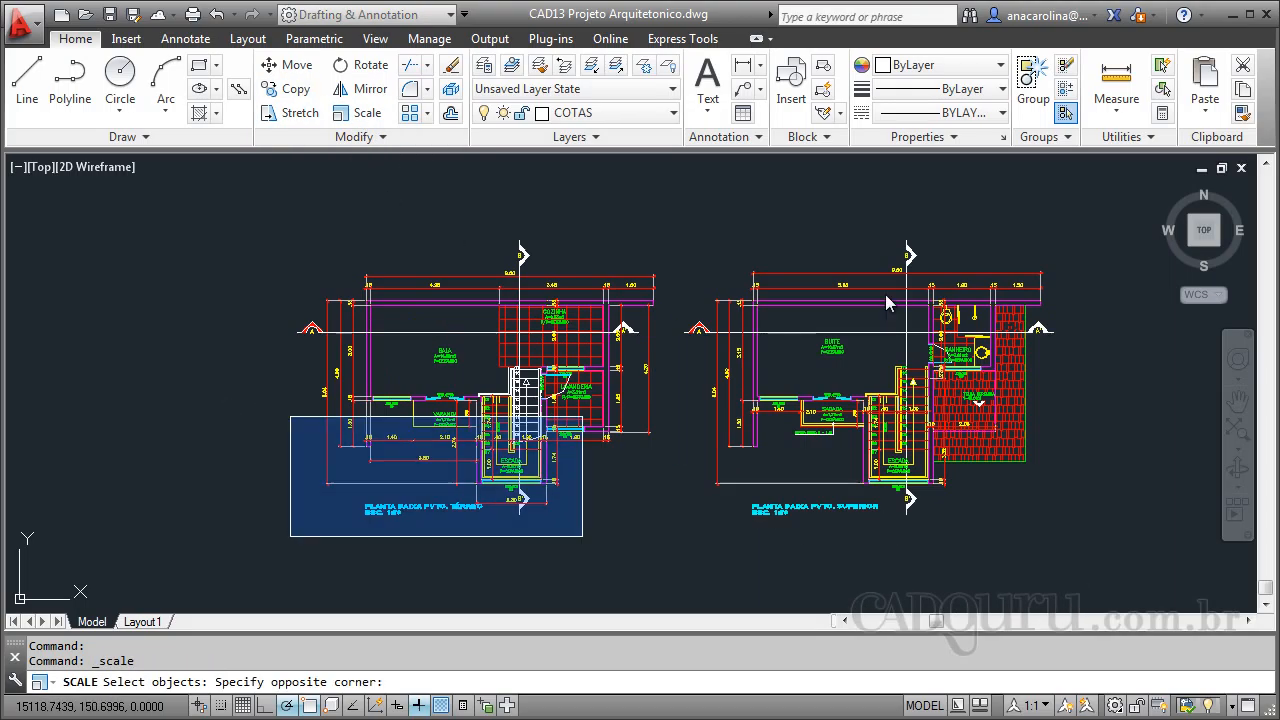
left_click(1157, 191)
key("Return")
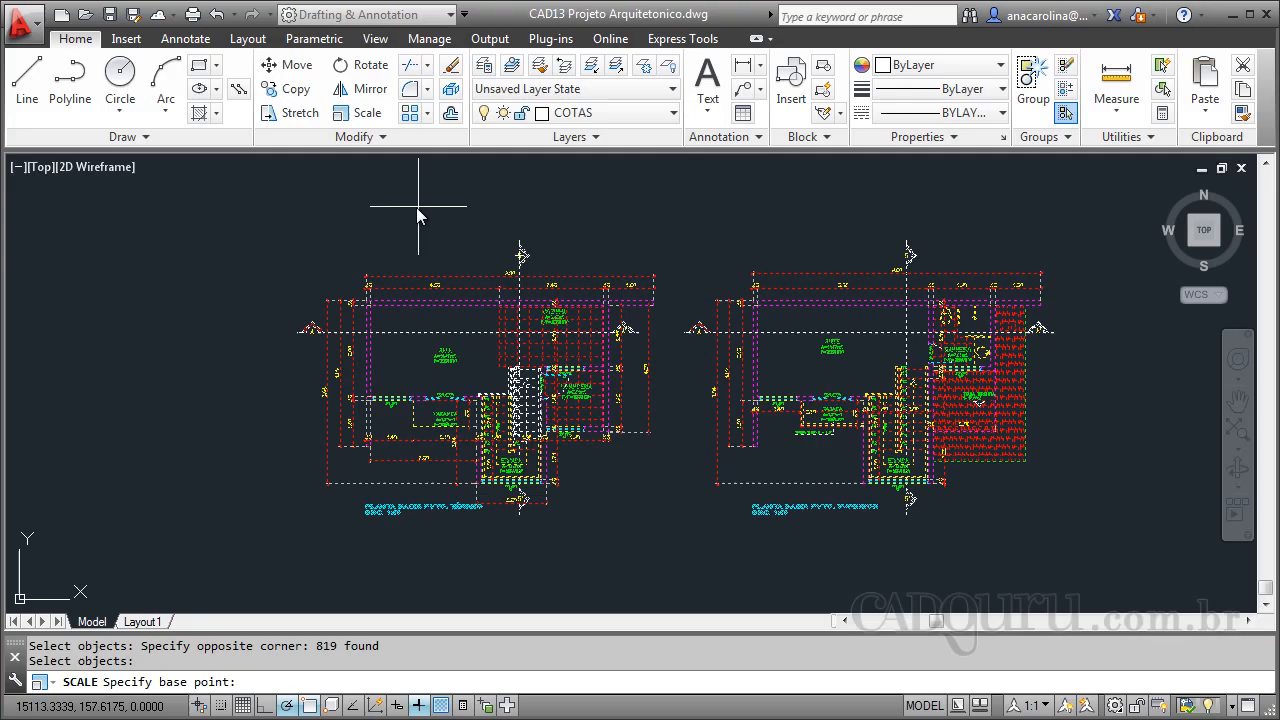
left_click(306, 242)
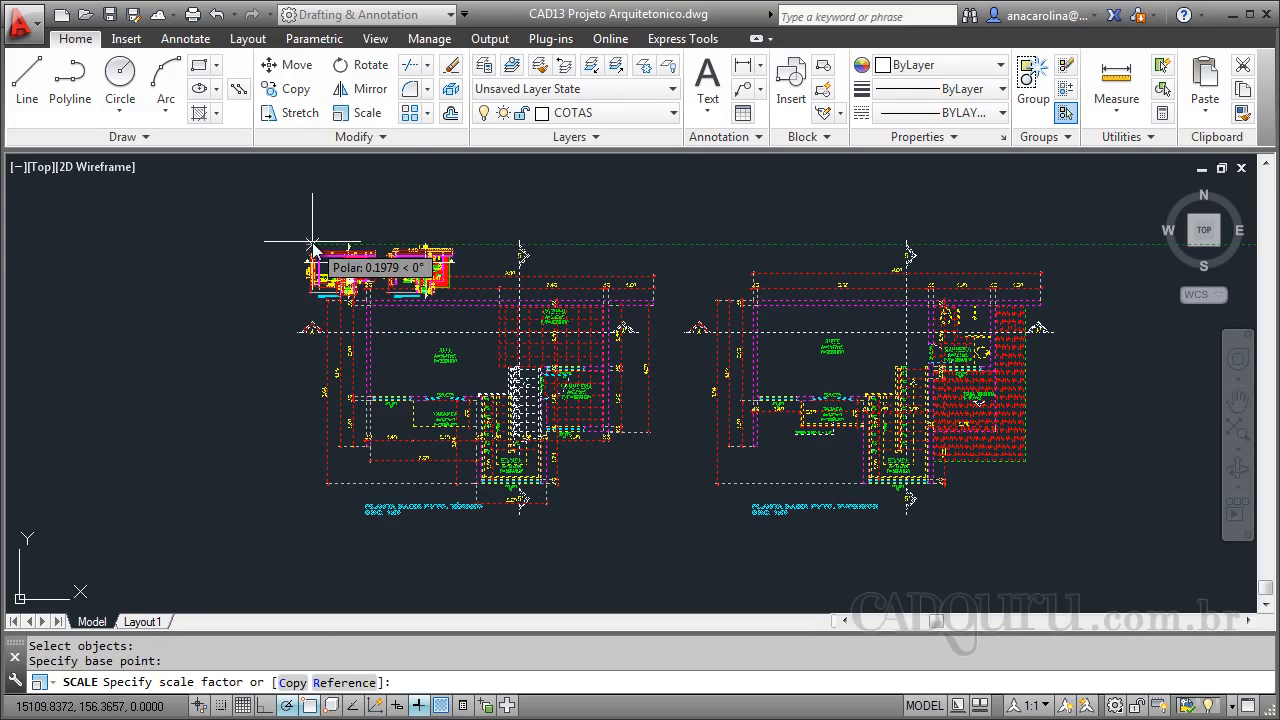
key("Return")
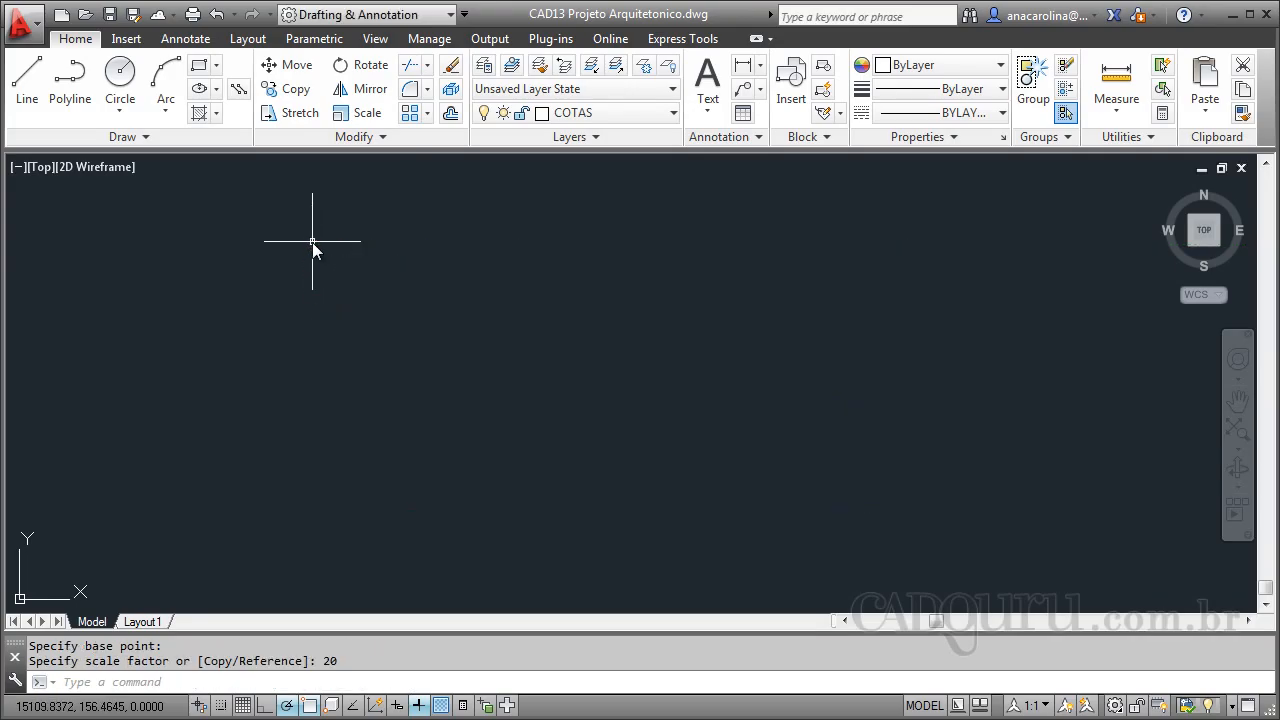
Examine how the exploded and unexploded dimensions look around the kitchen, laundry, stair and veranda of the scaled ground floor plan
scroll(466, 189, "down", 6)
scroll(560, 235, "up", 8)
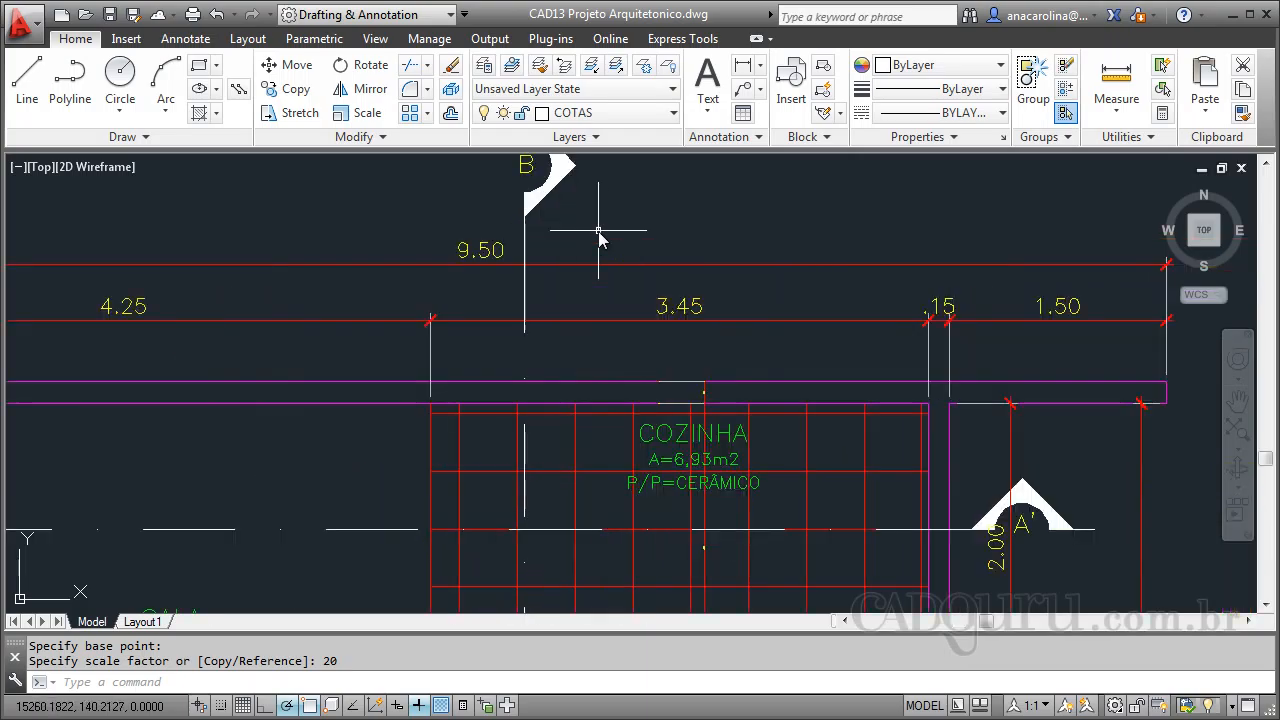
scroll(857, 200, "down", 4)
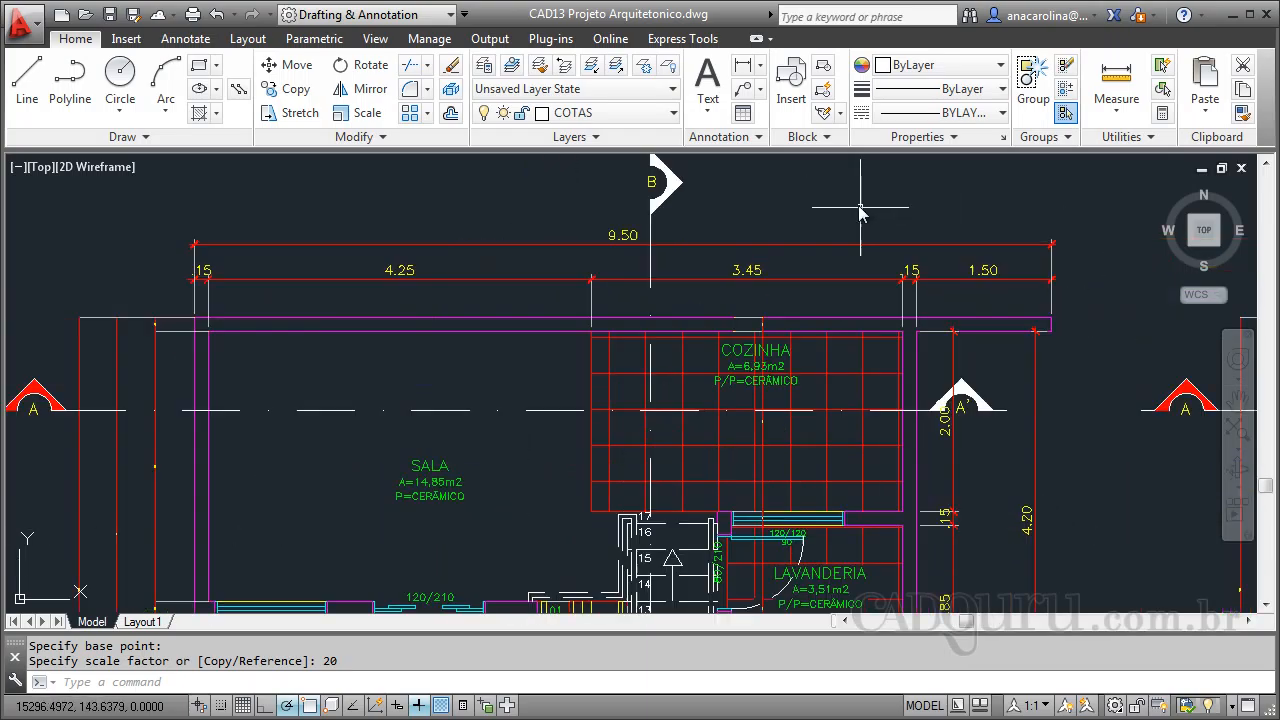
scroll(905, 540, "up", 3)
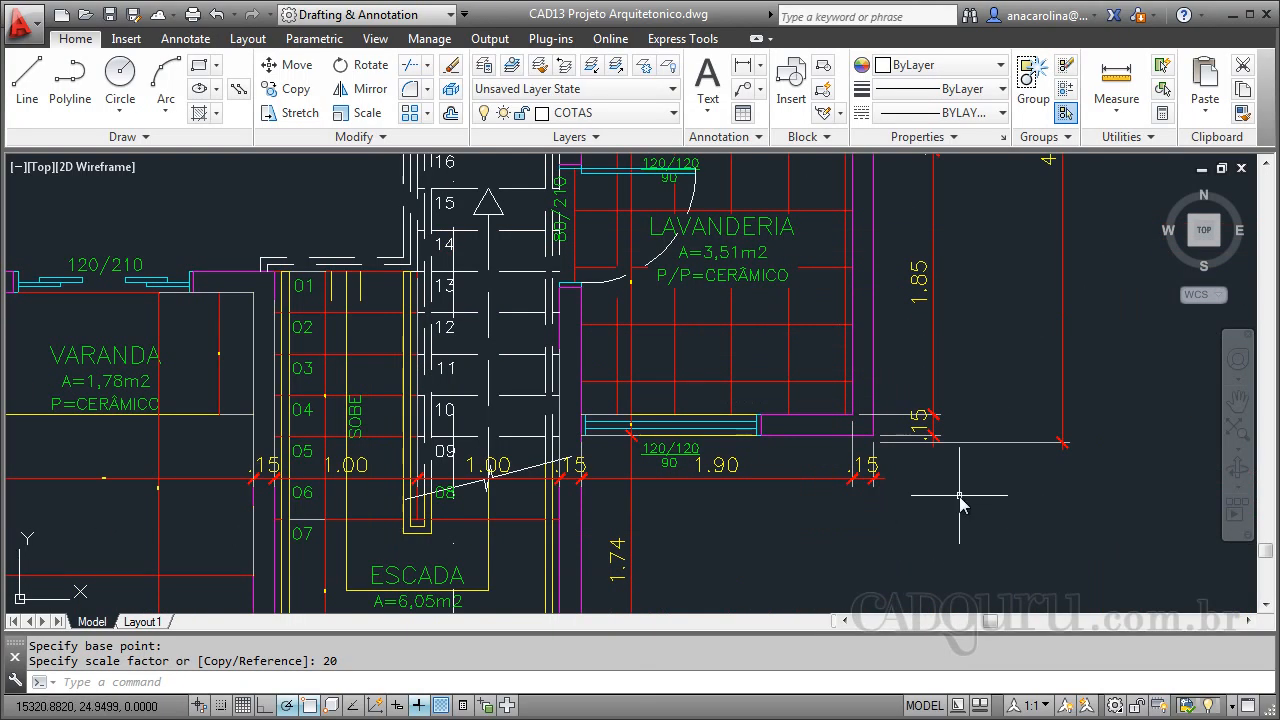
scroll(960, 506, "down", 2)
scroll(500, 506, "up", 4)
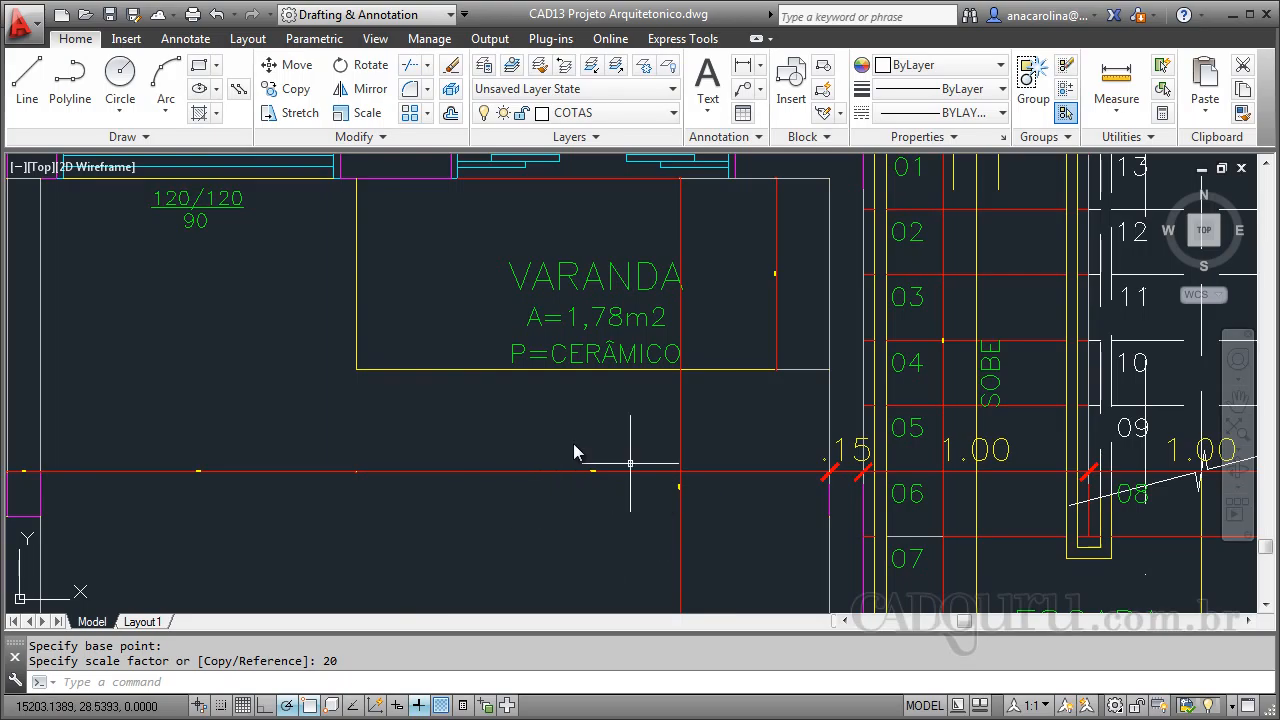
scroll(533, 493, "down", 4)
scroll(533, 490, "down", 2)
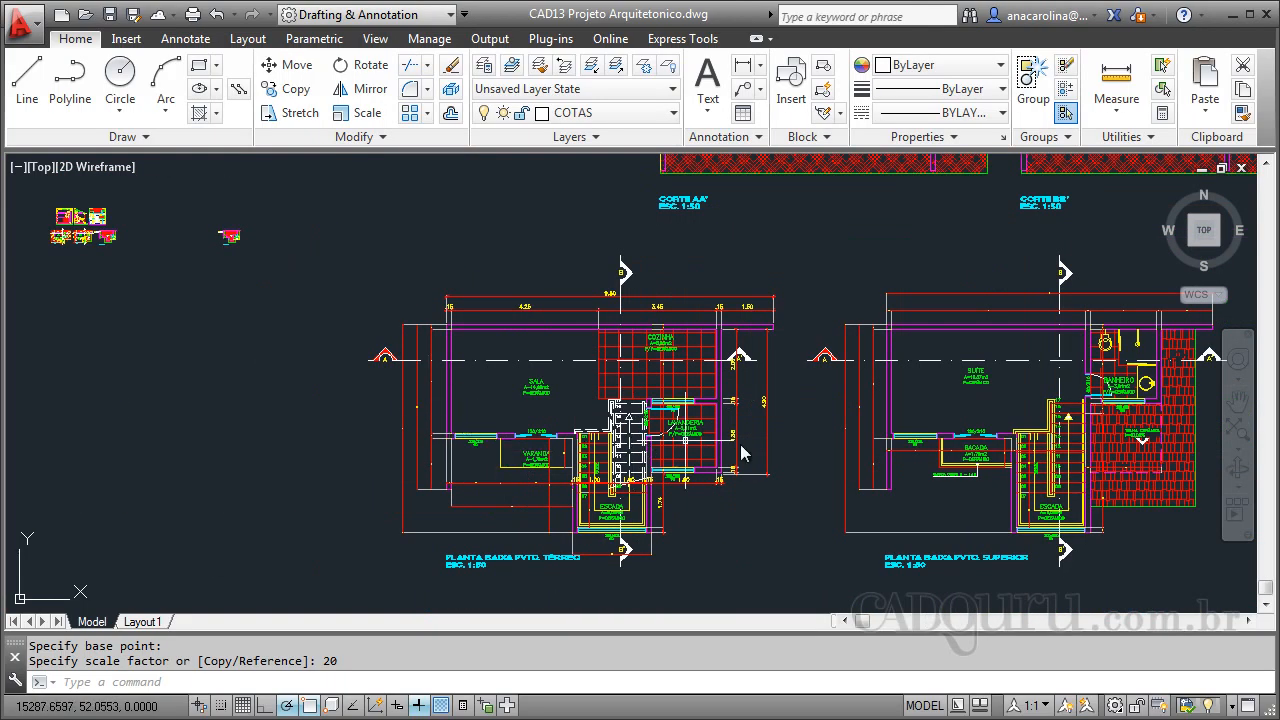
Move the copied roof plan into the empty area below the front elevation and check the scale notes of the roof and upper floor plans
scroll(349, 357, "down", 3)
scroll(745, 386, "up", 2)
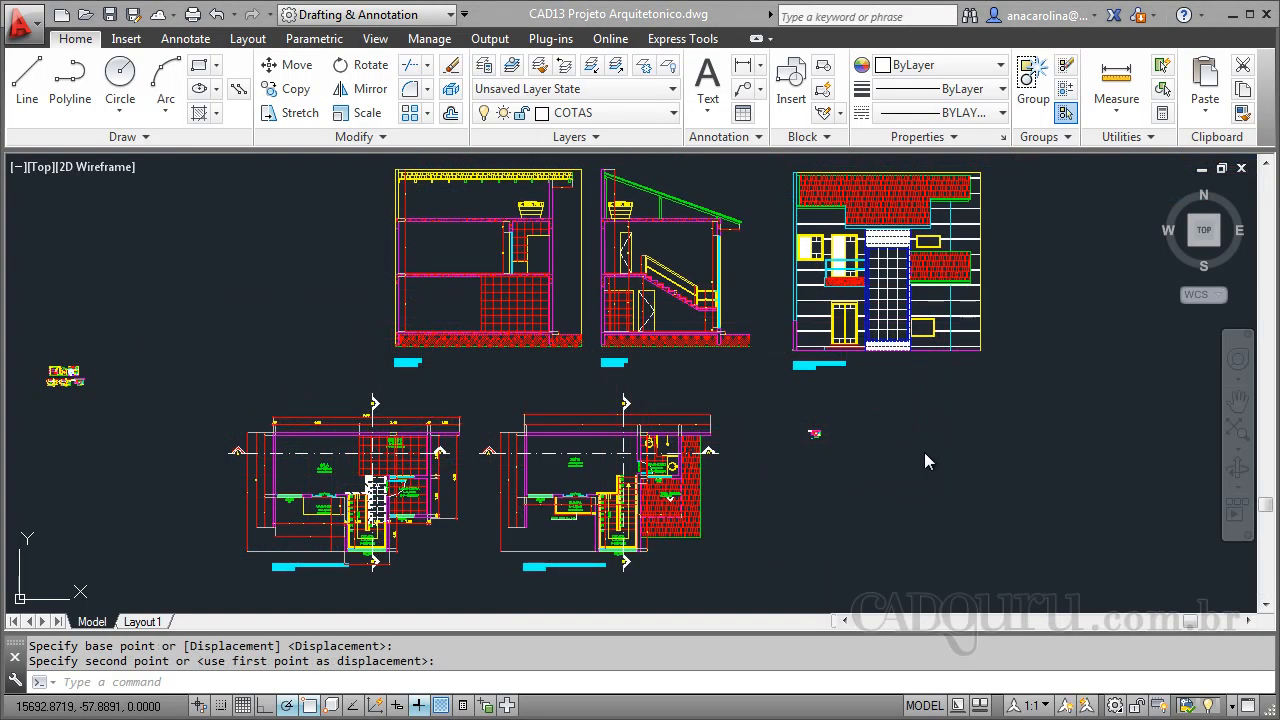
scroll(829, 440, "up", 5)
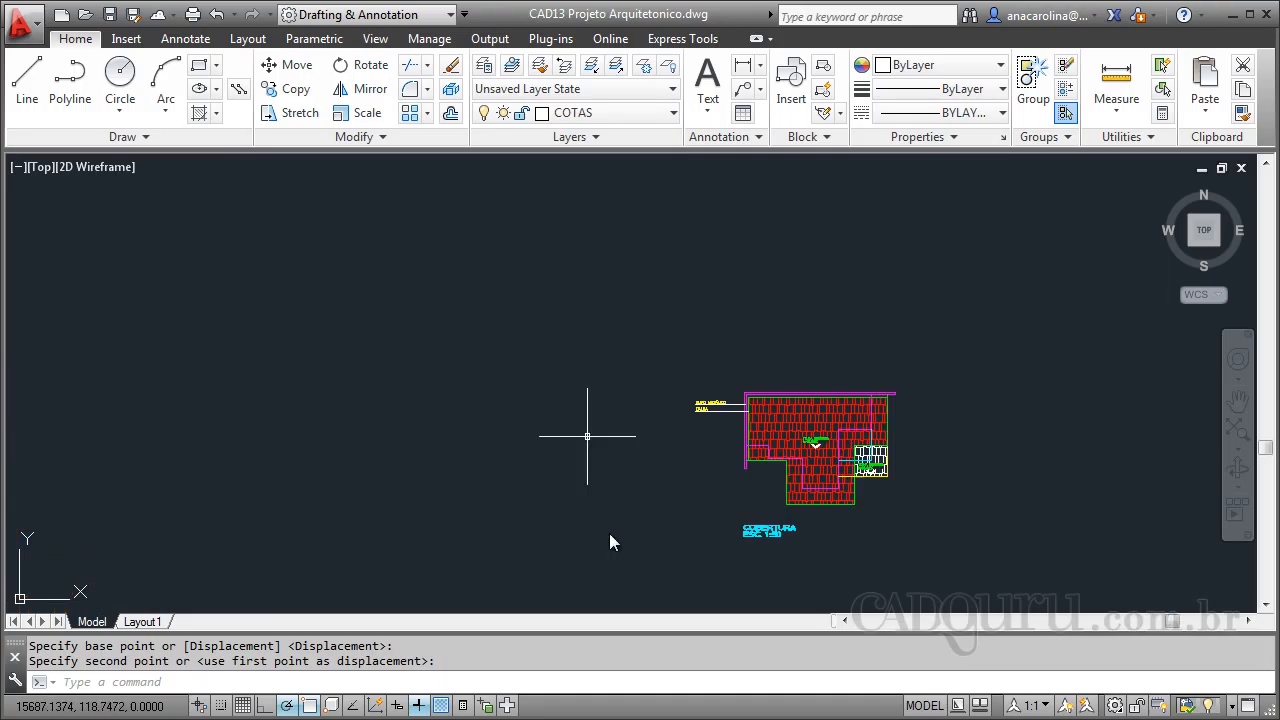
scroll(862, 518, "up", 2)
scroll(862, 518, "up", 1)
scroll(569, 351, "down", 2)
scroll(522, 477, "up", 2)
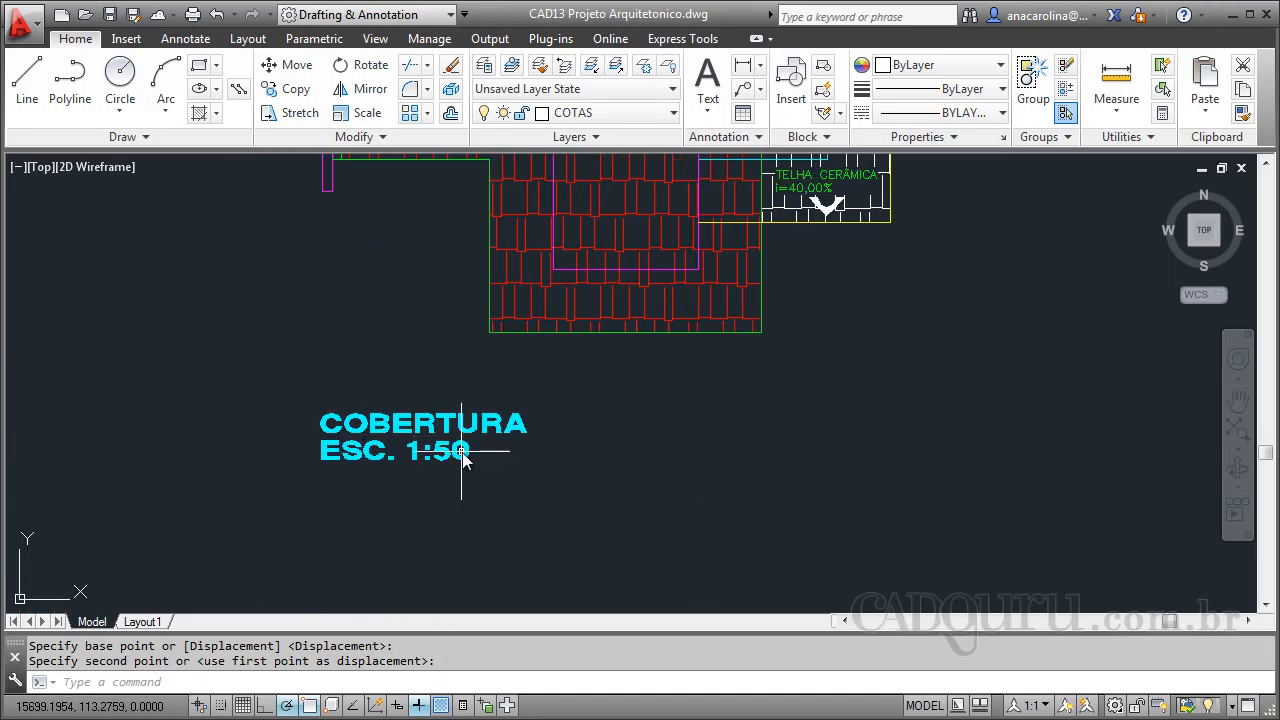
scroll(584, 468, "down", 1)
scroll(640, 381, "down", 6)
scroll(218, 571, "up", 4)
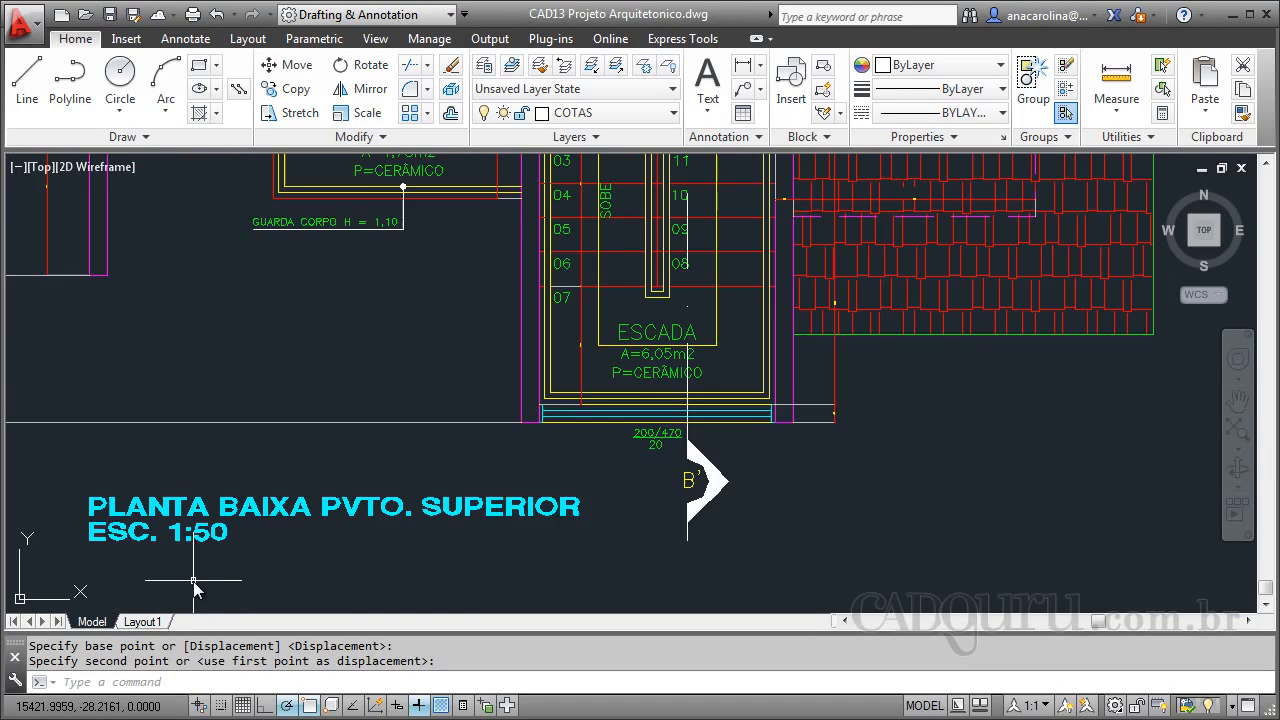
scroll(300, 530, "down", 8)
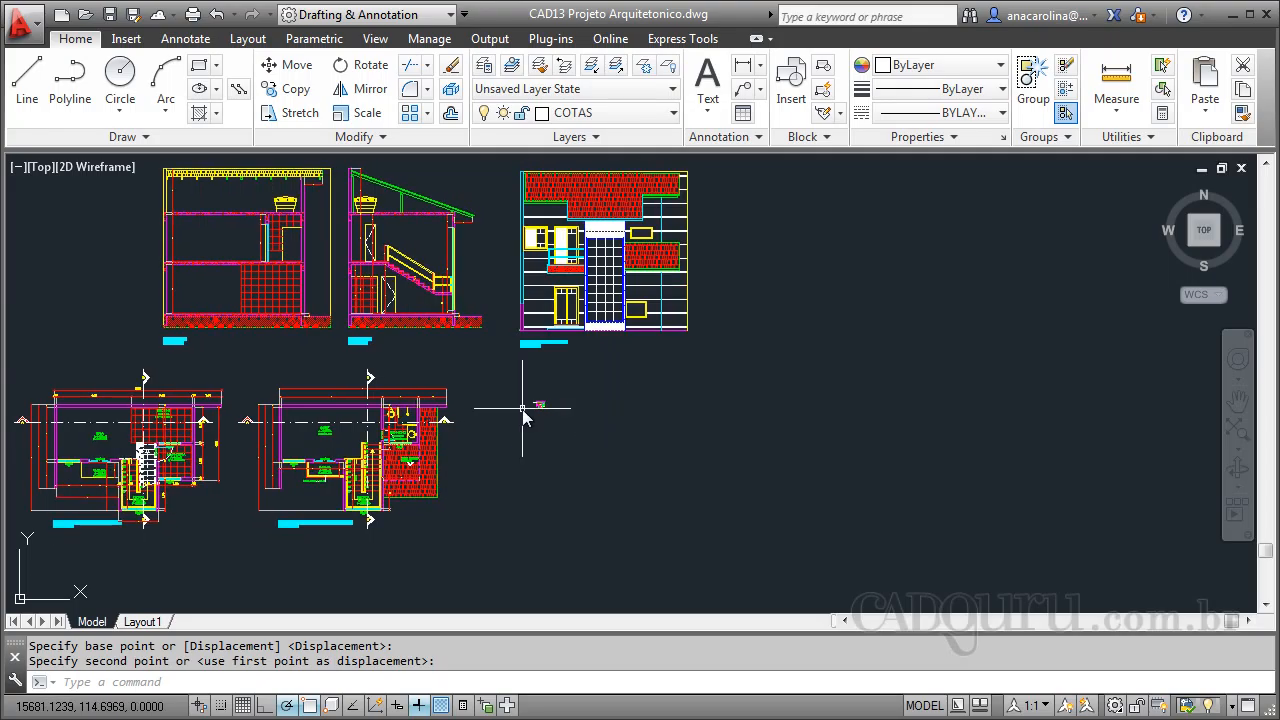
scroll(540, 402, "up", 5)
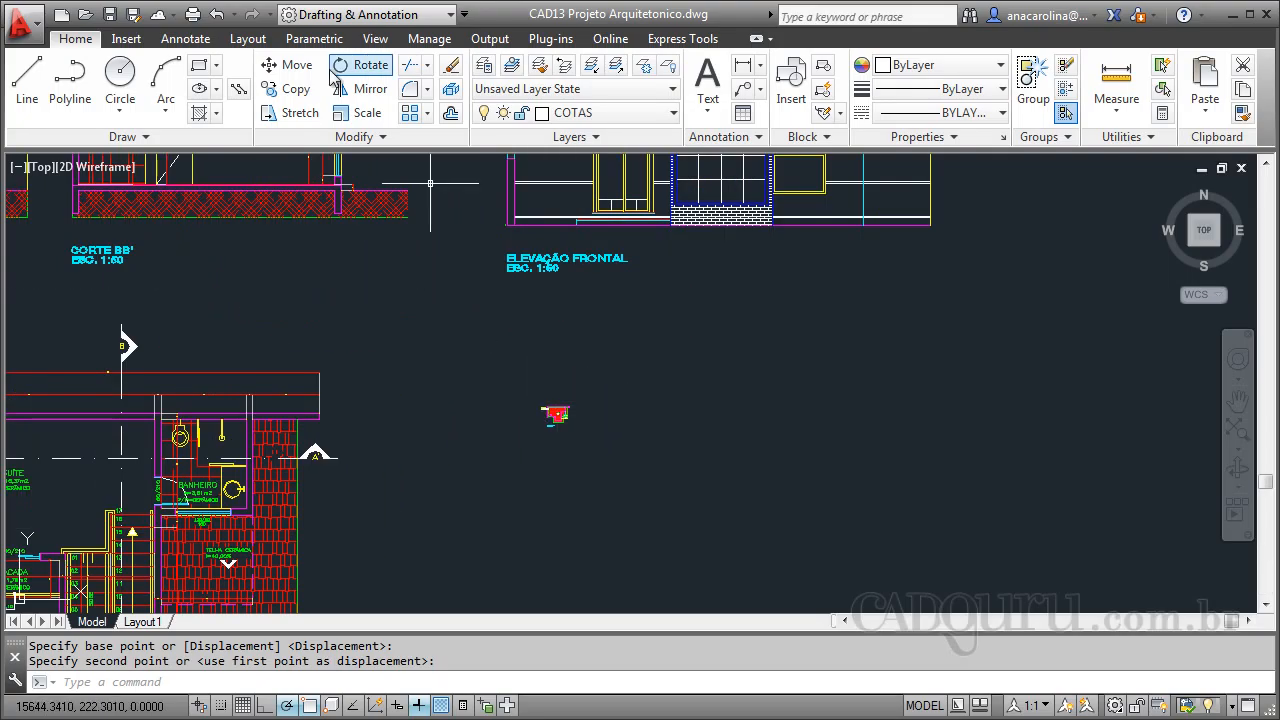
Scale the copied roof plan by a factor of 10 from a base point just beyond its leader notes
left_click(360, 112)
left_click(594, 381)
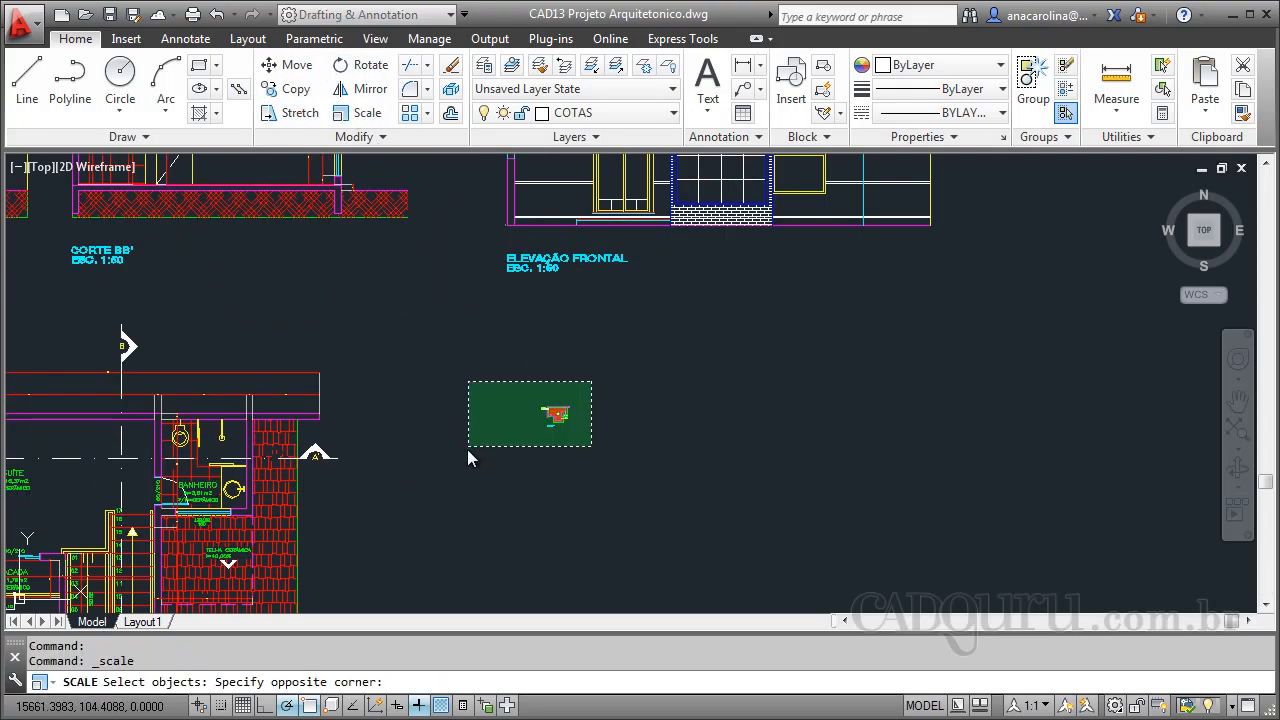
left_click(467, 449)
key("Return")
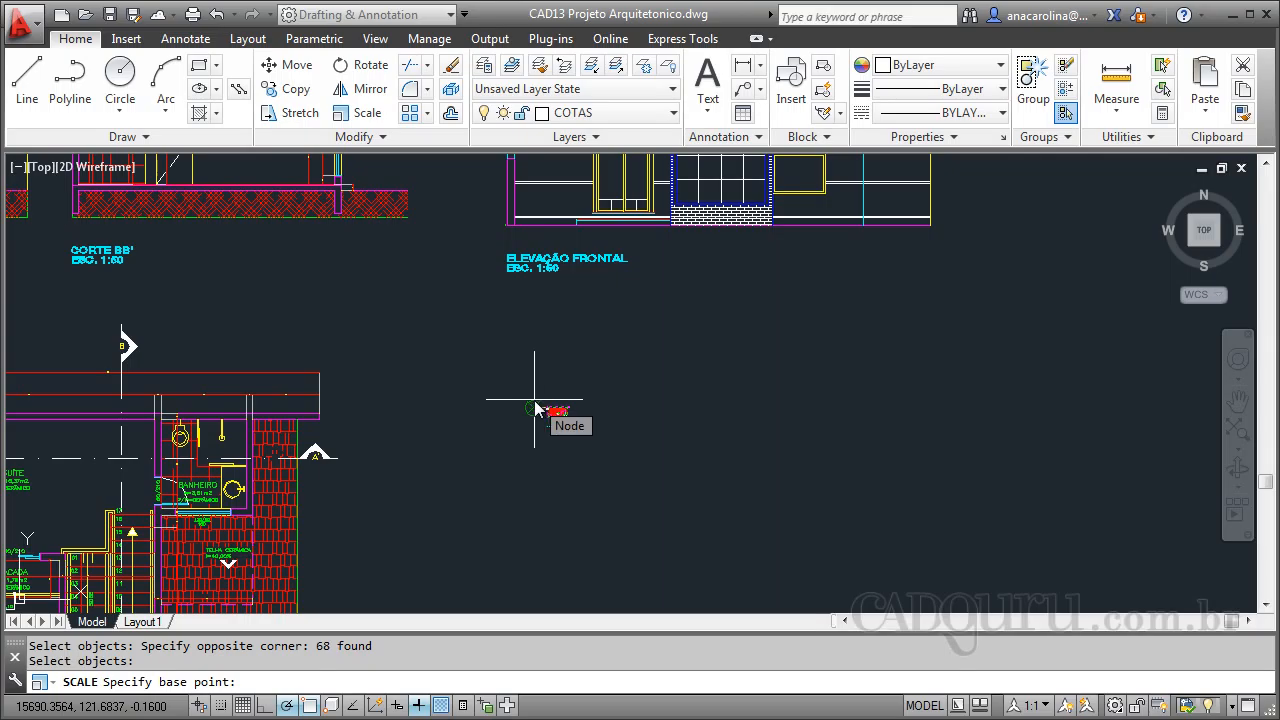
left_click(536, 408)
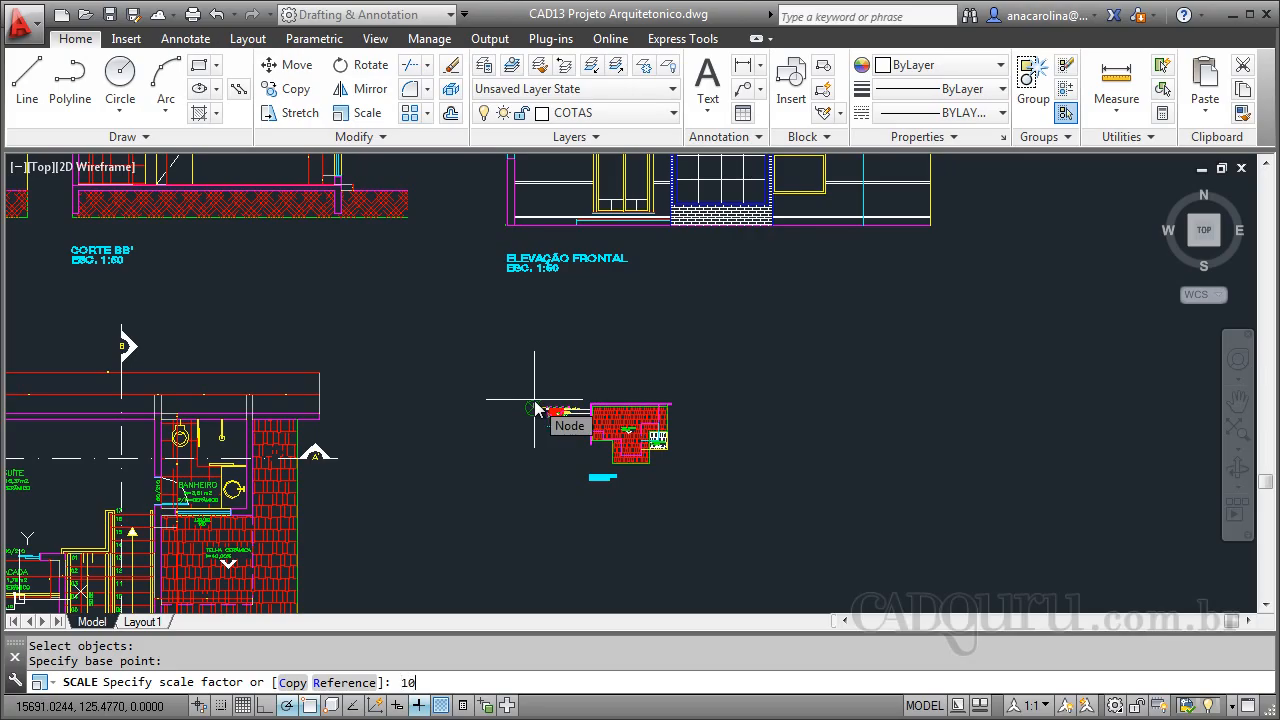
key("Return")
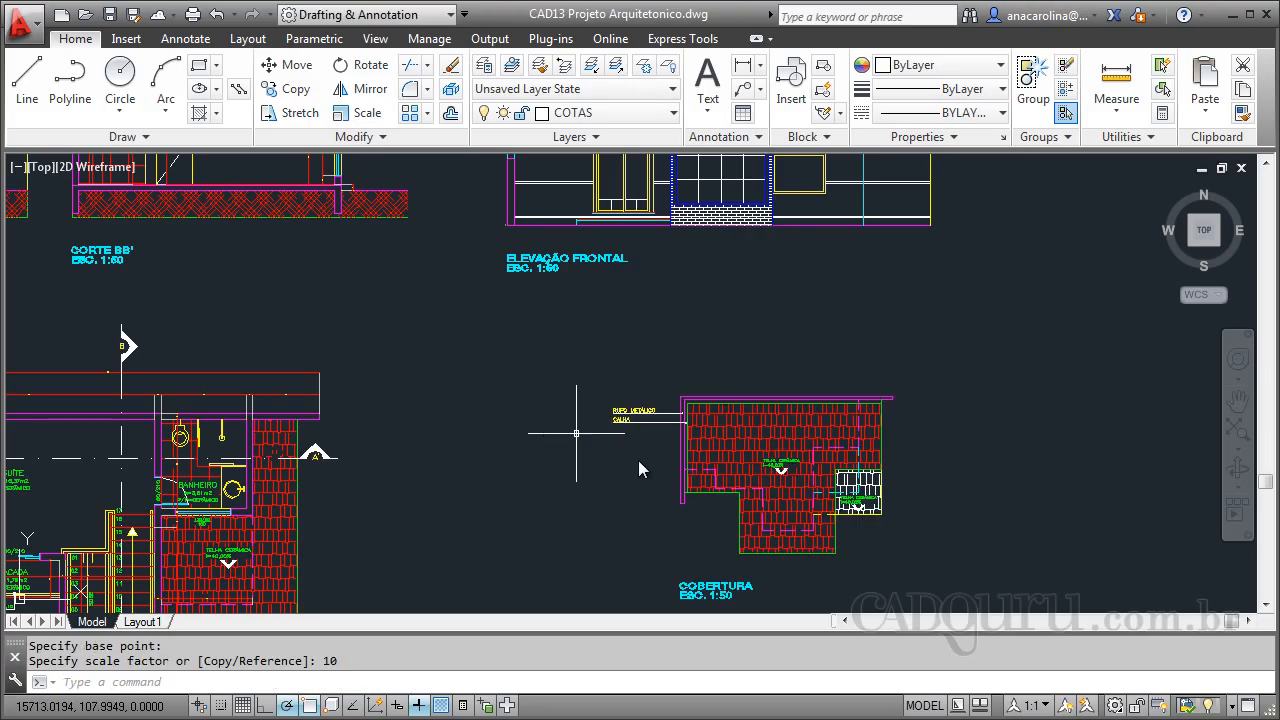
Change the scale note under the COBERTURA title to ESC. 1:100
left_click(727, 597)
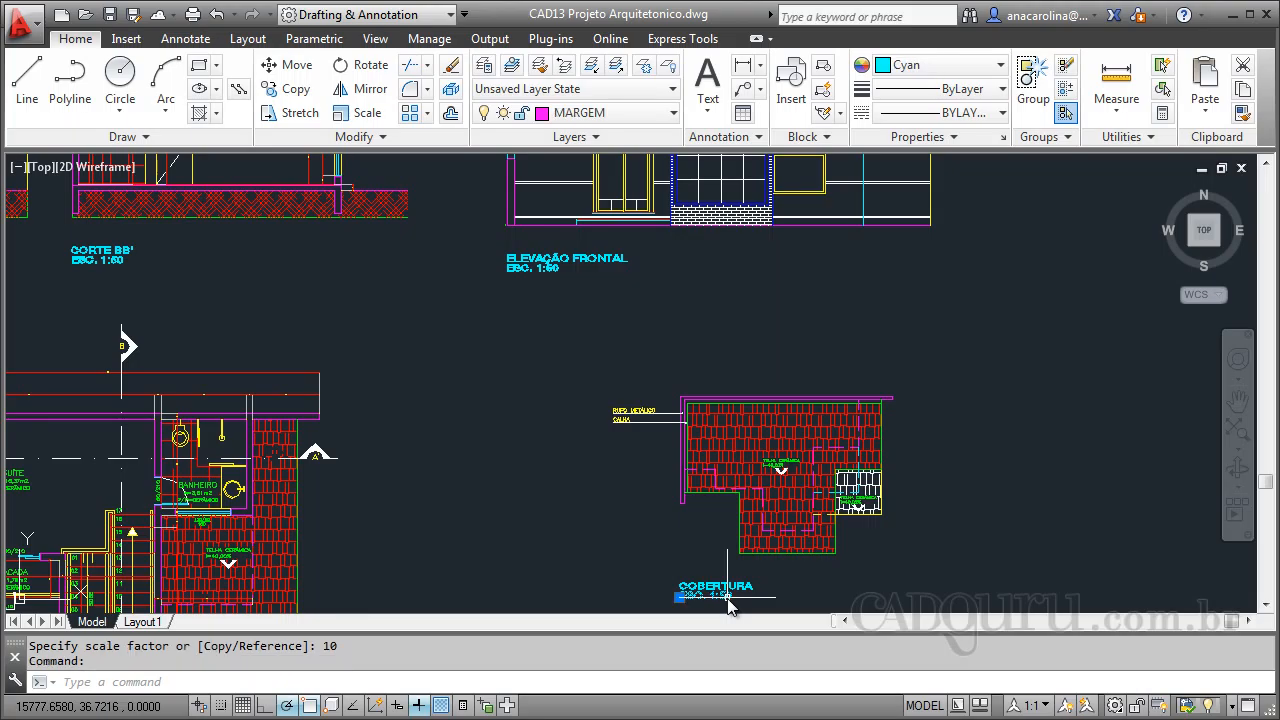
double_click(740, 596)
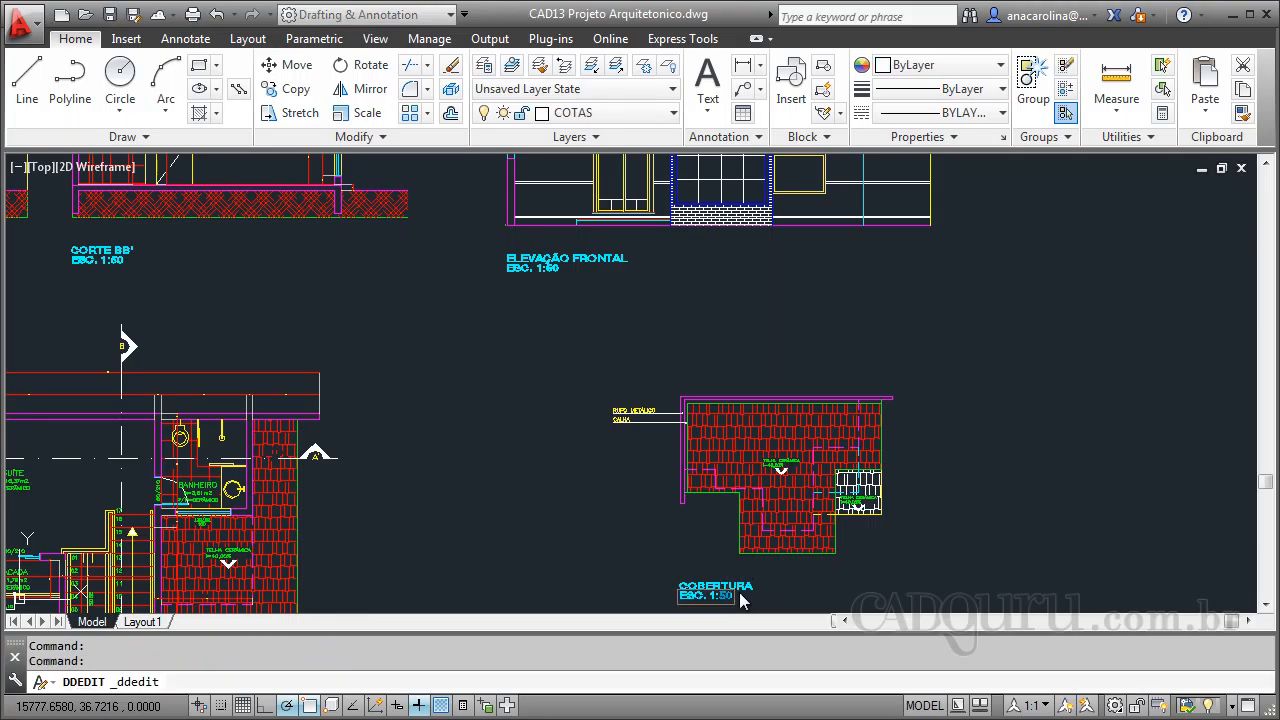
left_click(855, 562)
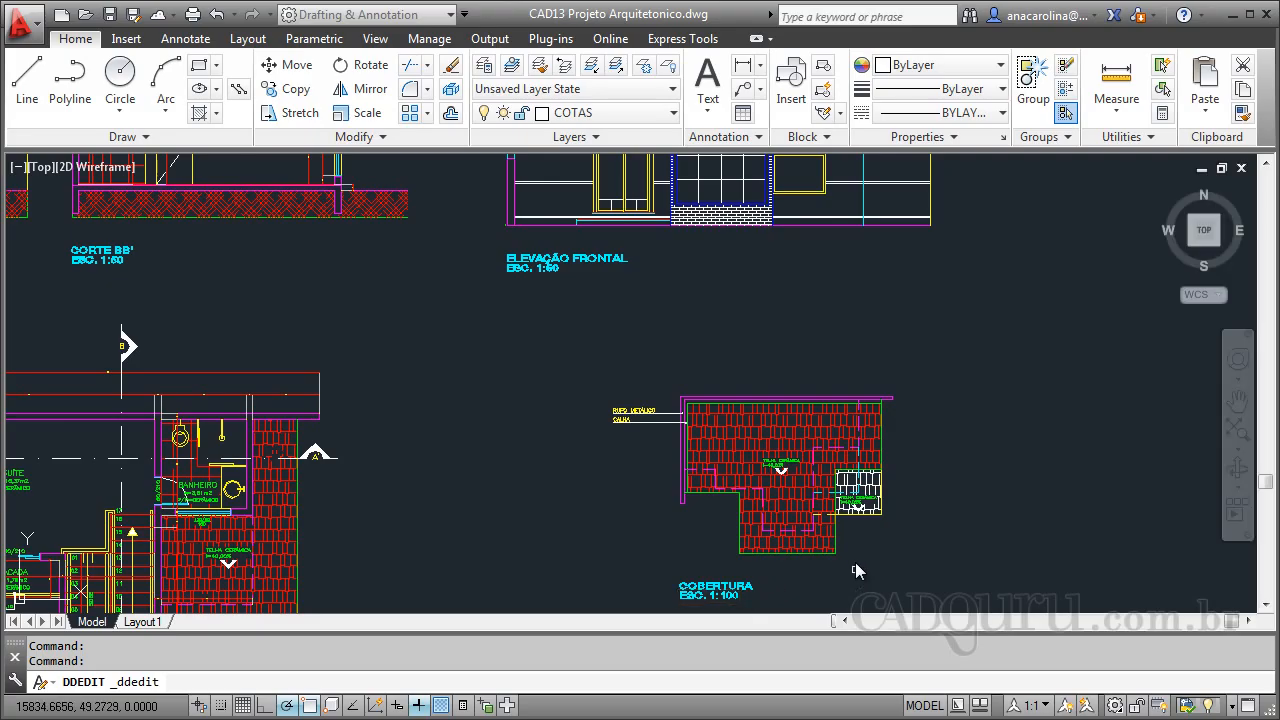
key("Escape")
scroll(885, 410, "down", 2)
scroll(832, 452, "down", 4)
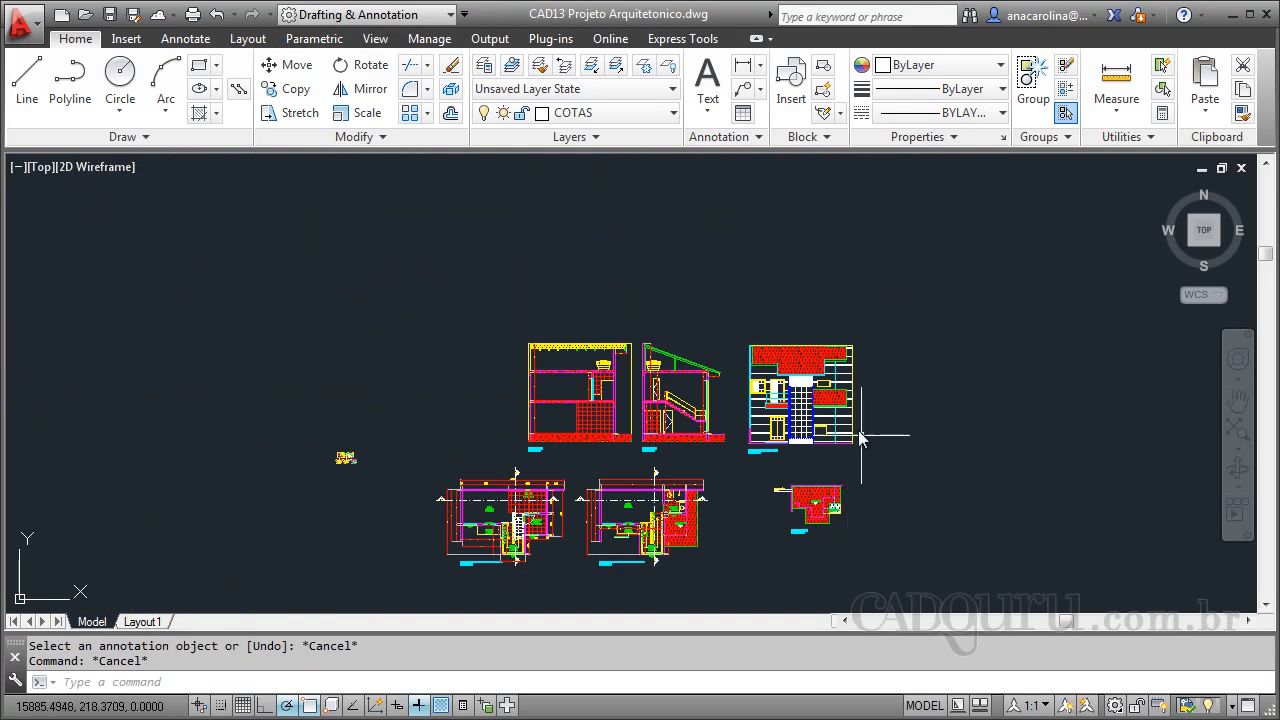
scroll(750, 528, "up", 2)
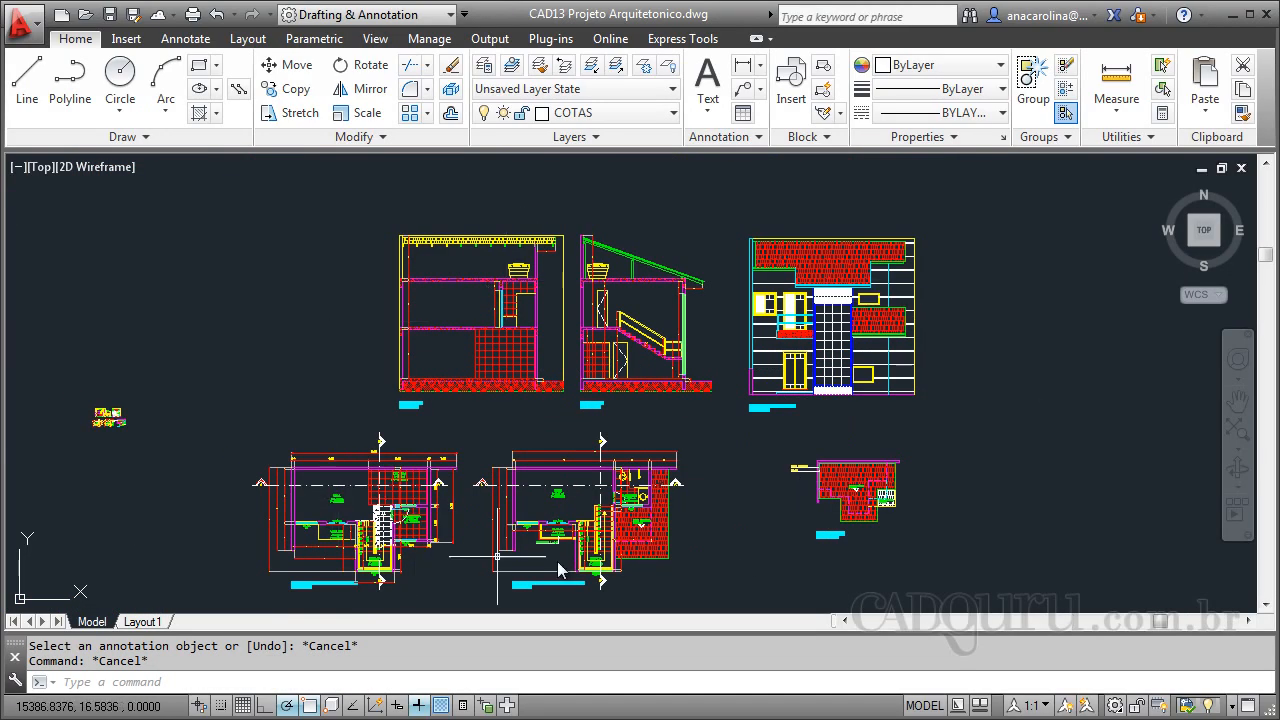
scroll(765, 540, "down", 3)
scroll(880, 430, "up", 3)
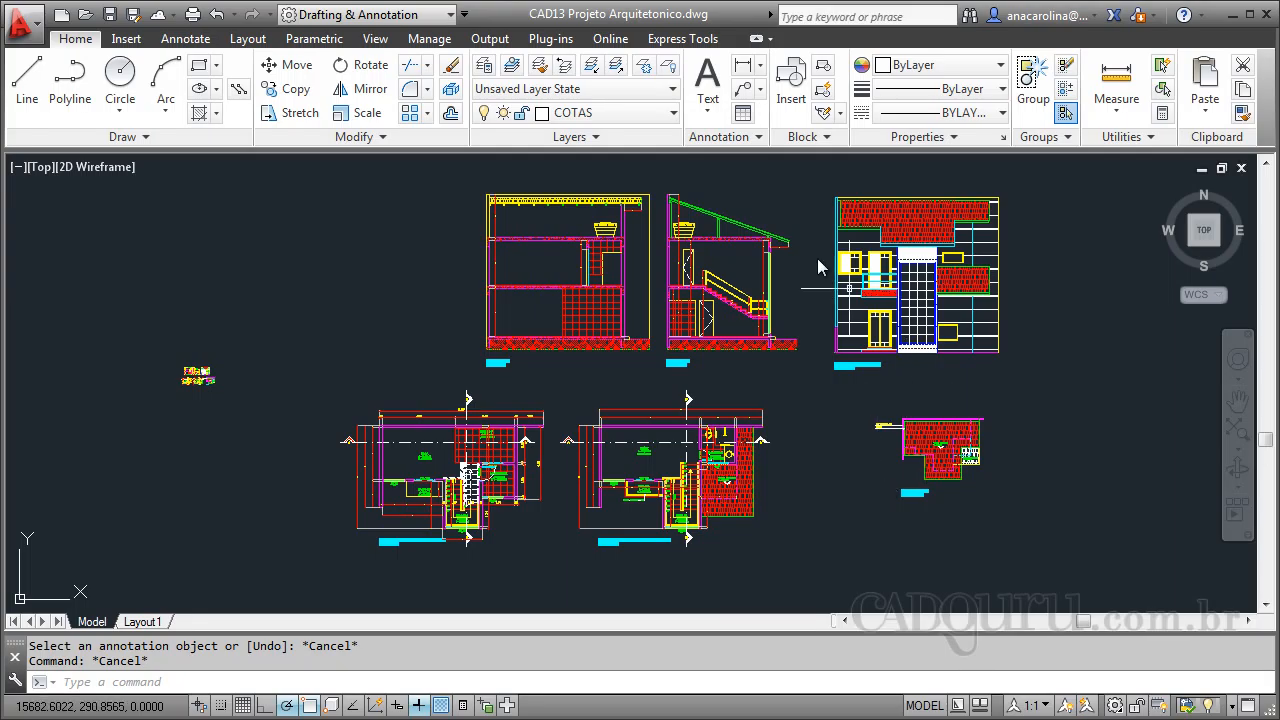